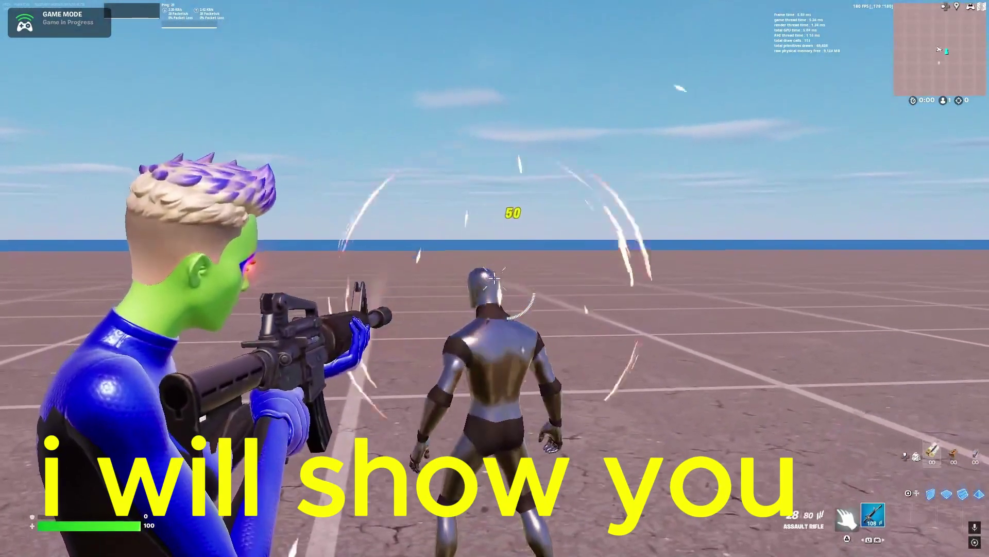
- Shoot the dummy with the assault rifle in the running game until it is eliminated, and switch to Unreal Editor
left_click(494, 278)
left_click(495, 278)
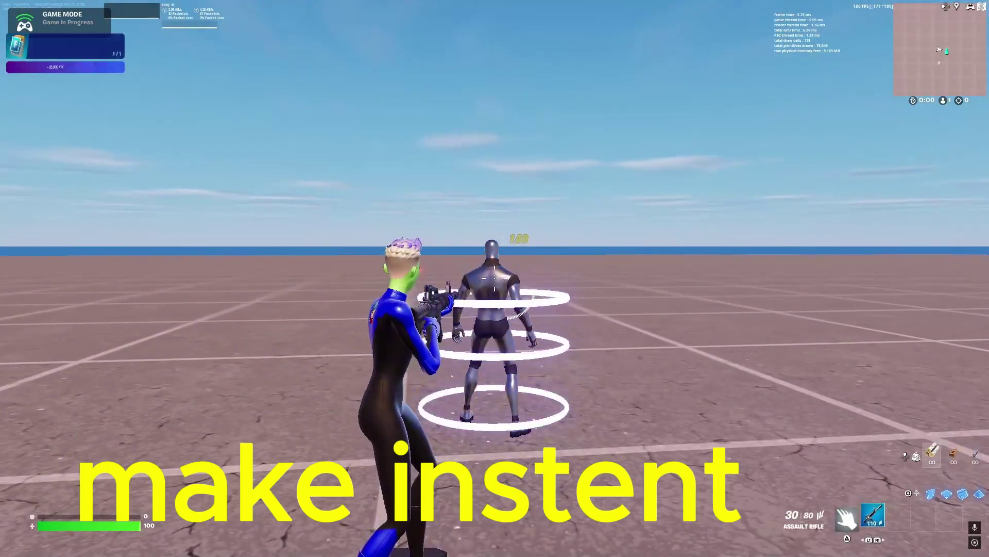
left_click(495, 278)
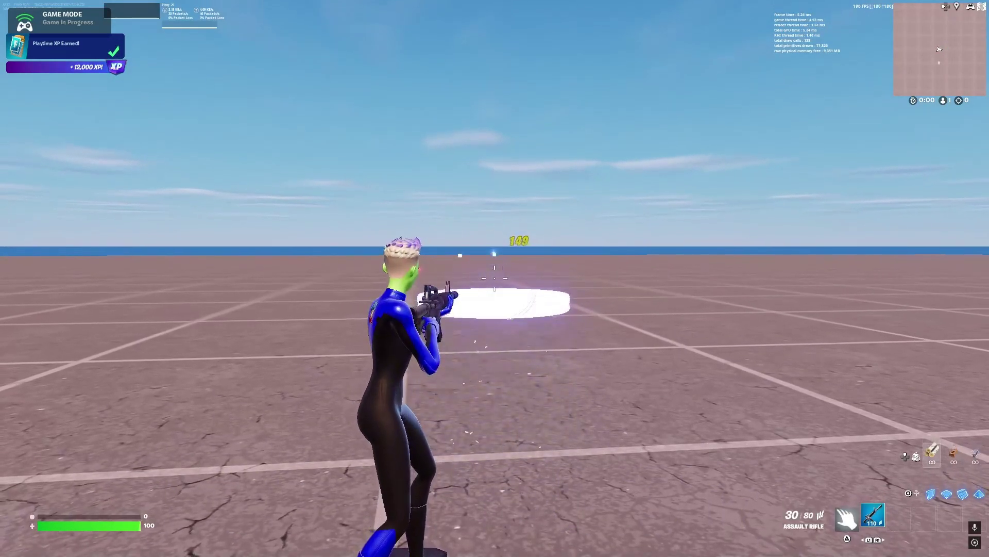
key("super")
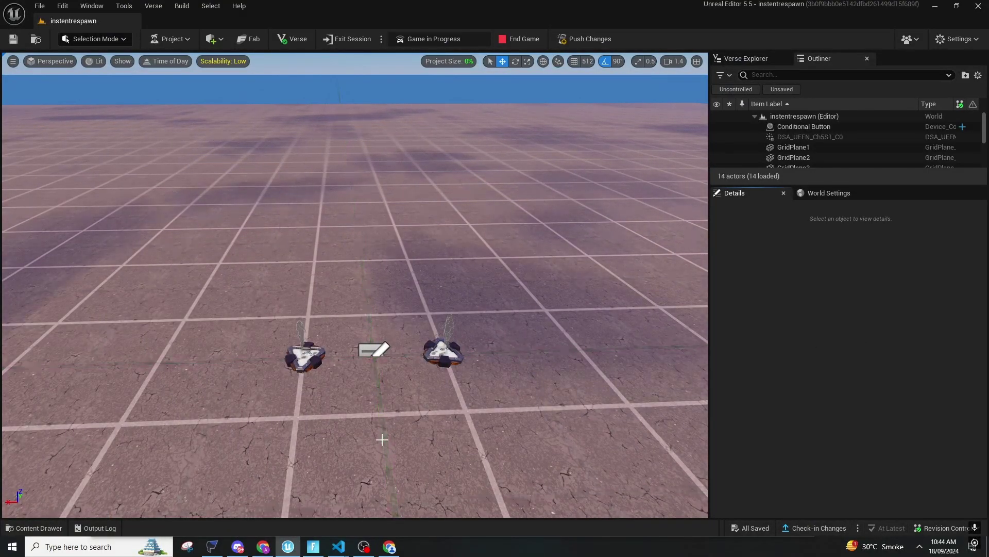
left_click(746, 59)
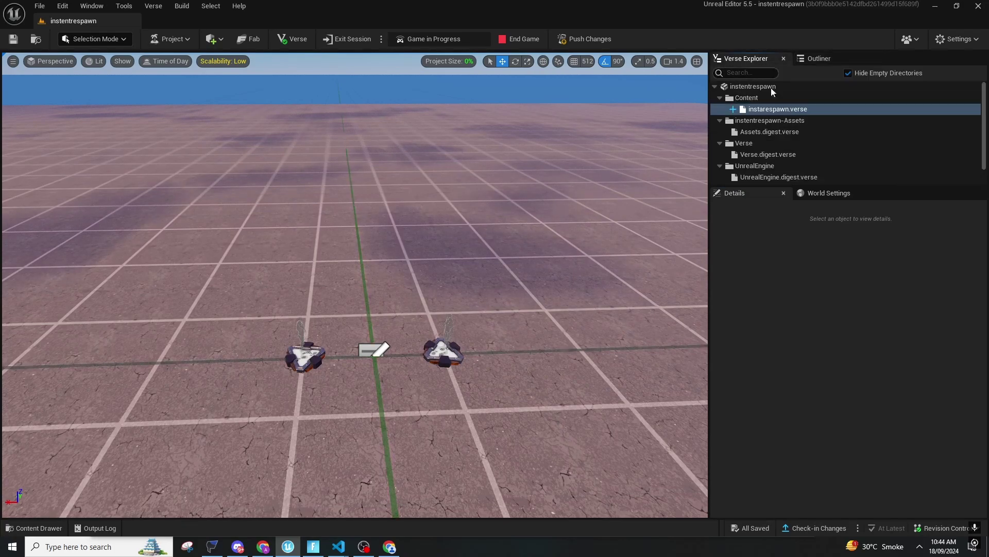
right_click(750, 91)
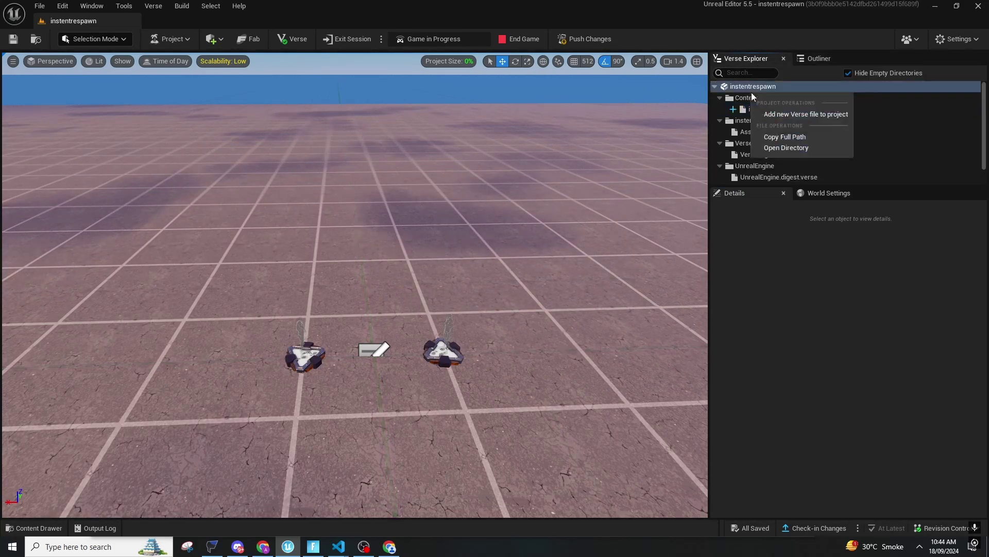
left_click(865, 111)
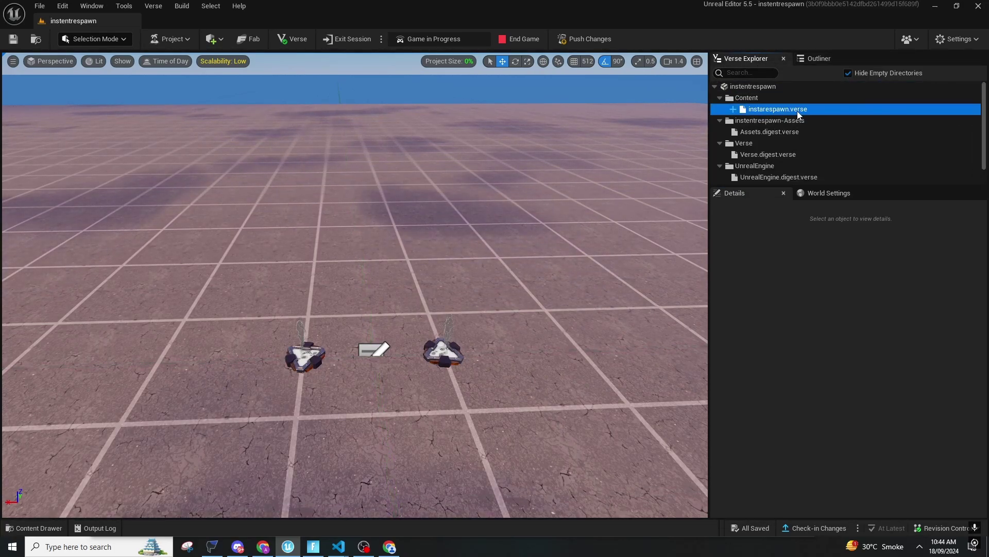
right_click(753, 88)
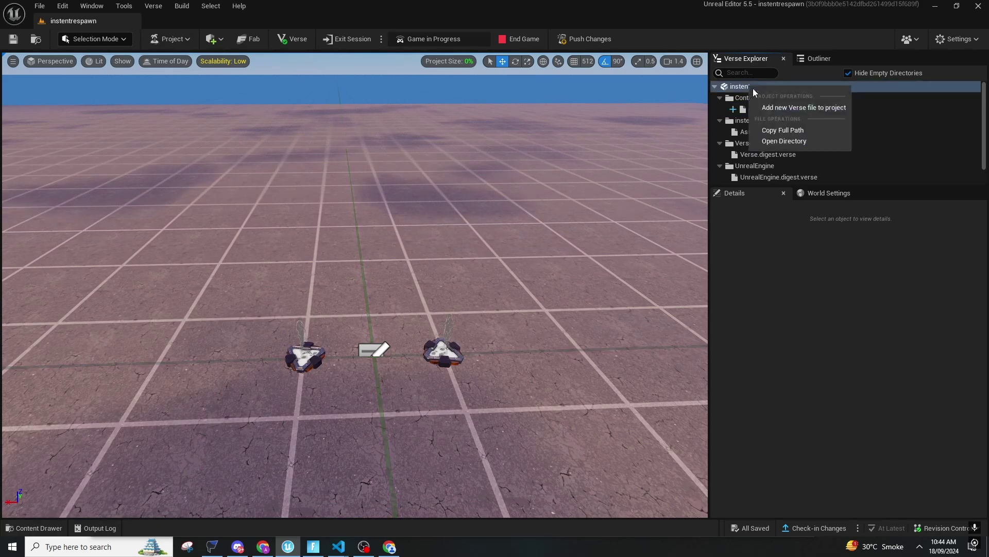
left_click(787, 108)
left_click_drag(595, 439, 493, 442)
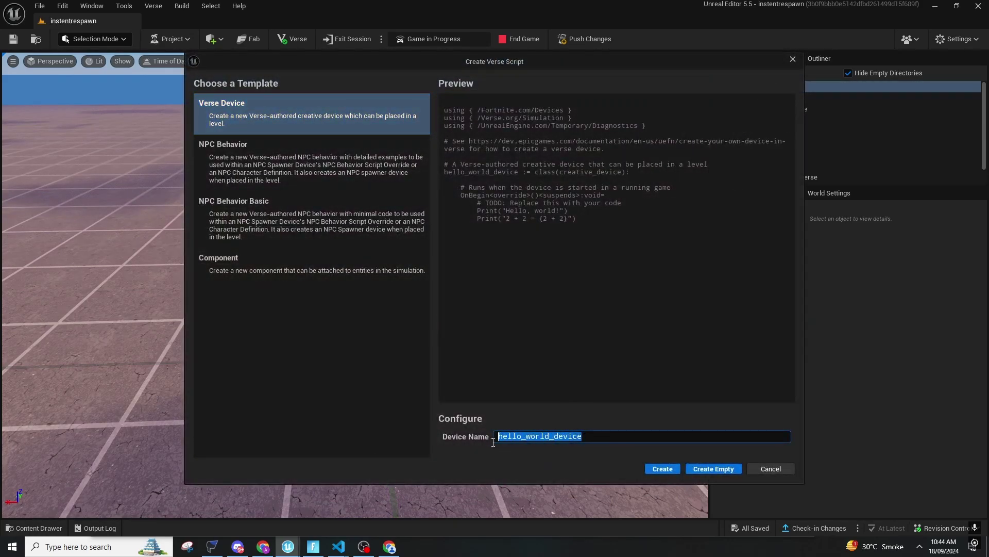
left_click(771, 468)
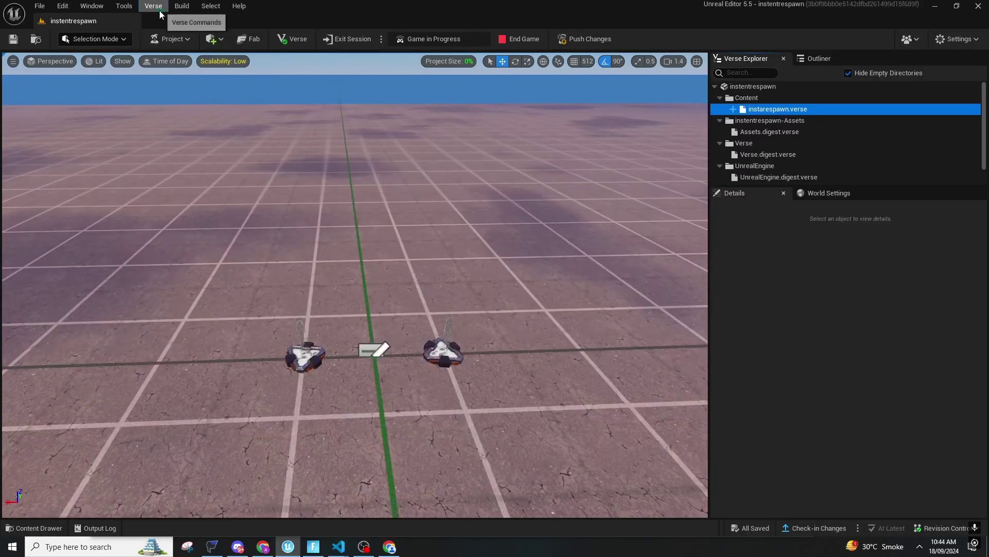
- Build the project's Verse code and exit the live session
left_click(158, 7)
left_click(196, 34)
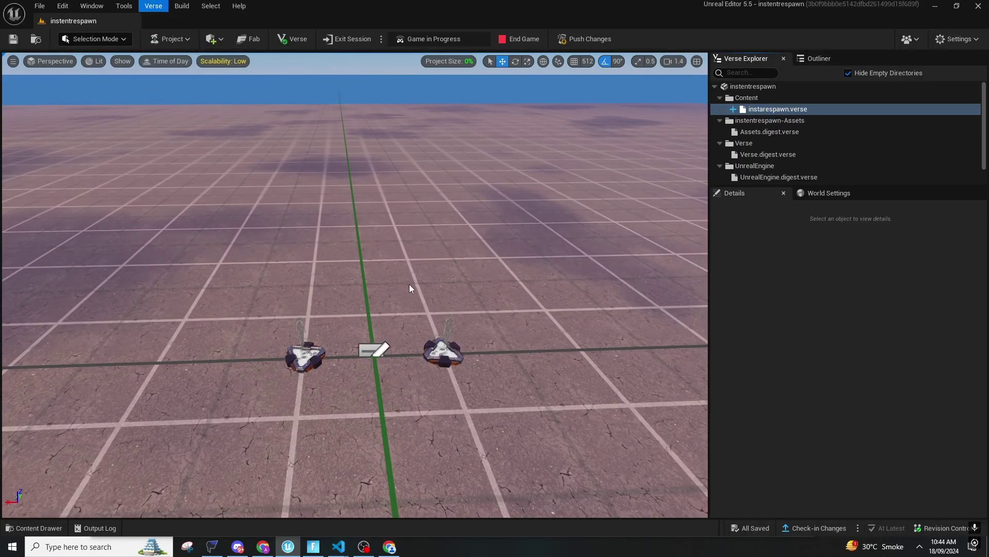
right_click(435, 287)
mouse_move(431, 287)
right_mouse_down()
mouse_move(402, 289)
mouse_move(446, 283)
right_mouse_up()
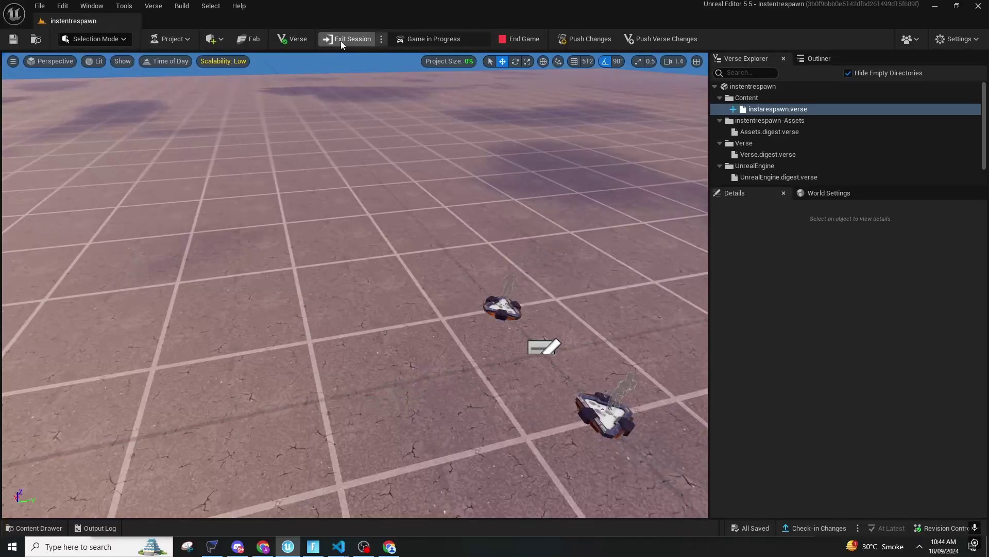
left_click(341, 40)
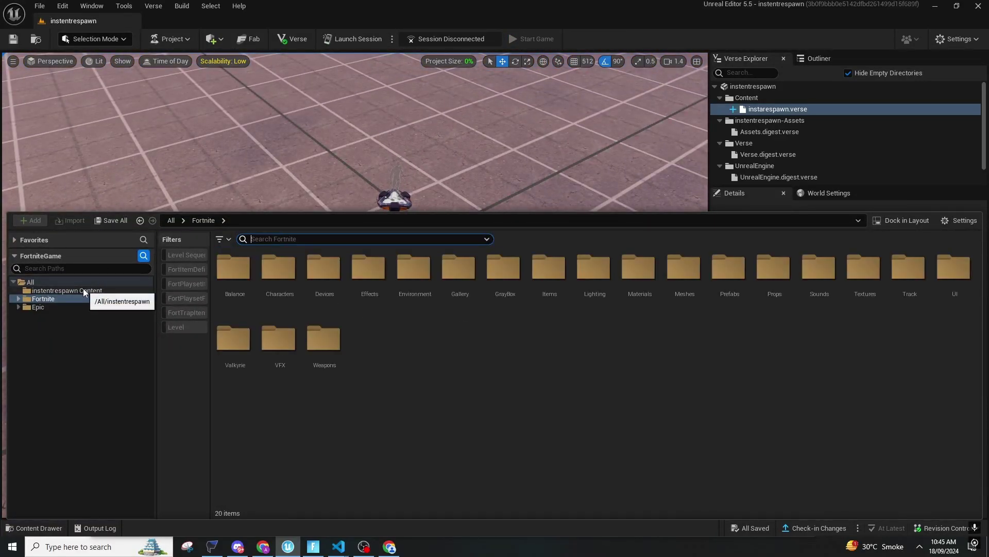
- Place the auto_reload_device from the instentrespawn Content folder in the level and add one element to its Weapons array
left_click(83, 290)
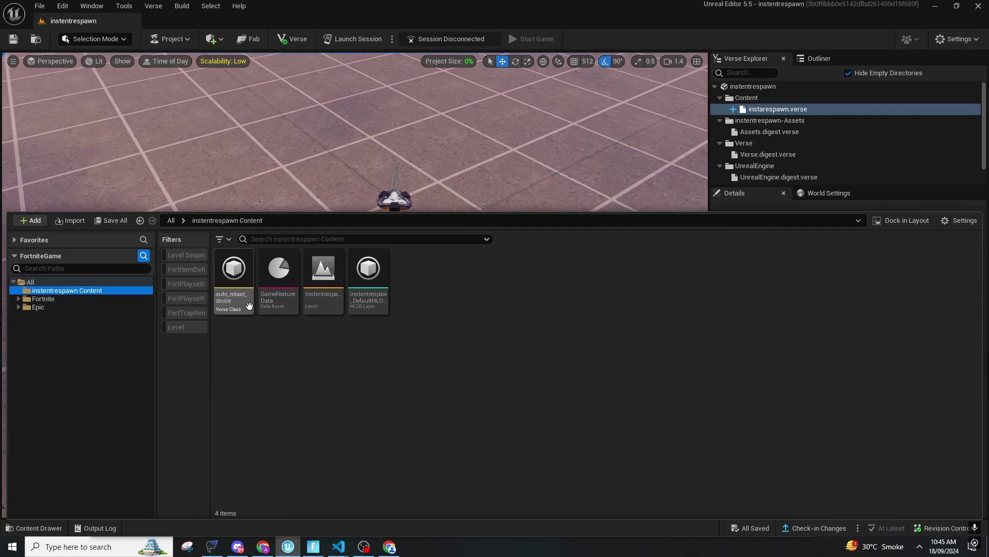
left_click_drag(249, 306, 386, 255)
key("f")
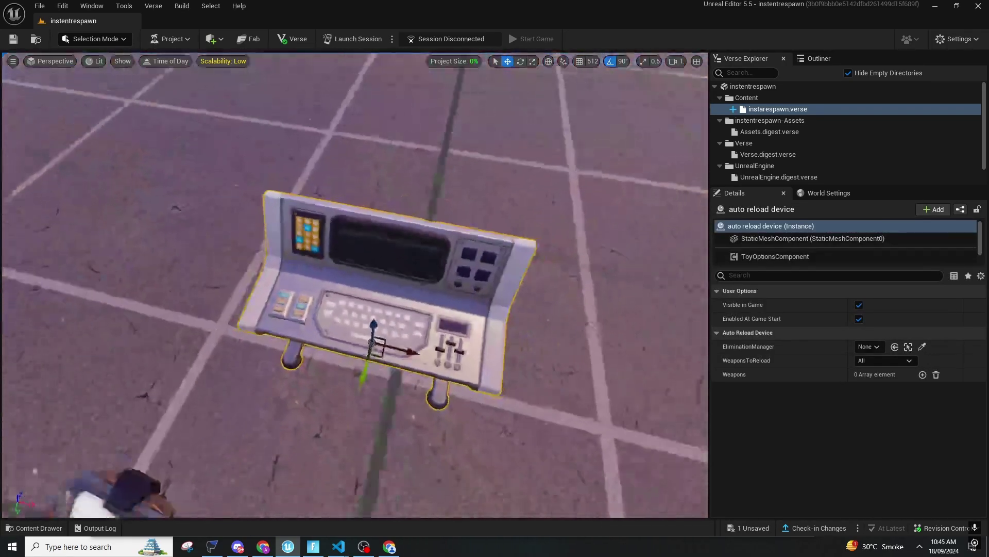
right_click_drag(386, 255, 265, 239)
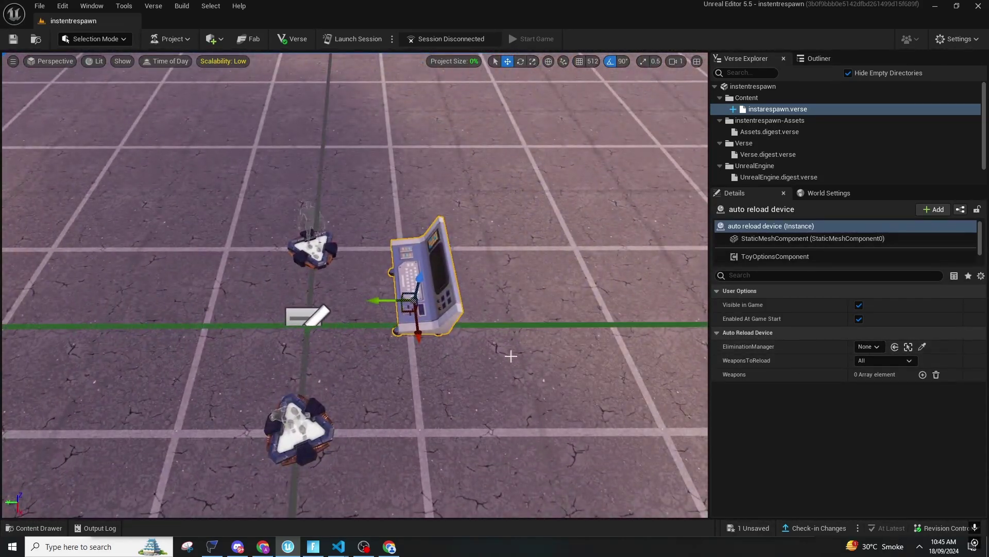
right_click_drag(511, 356, 443, 358)
right_click_drag(468, 394, 340, 391)
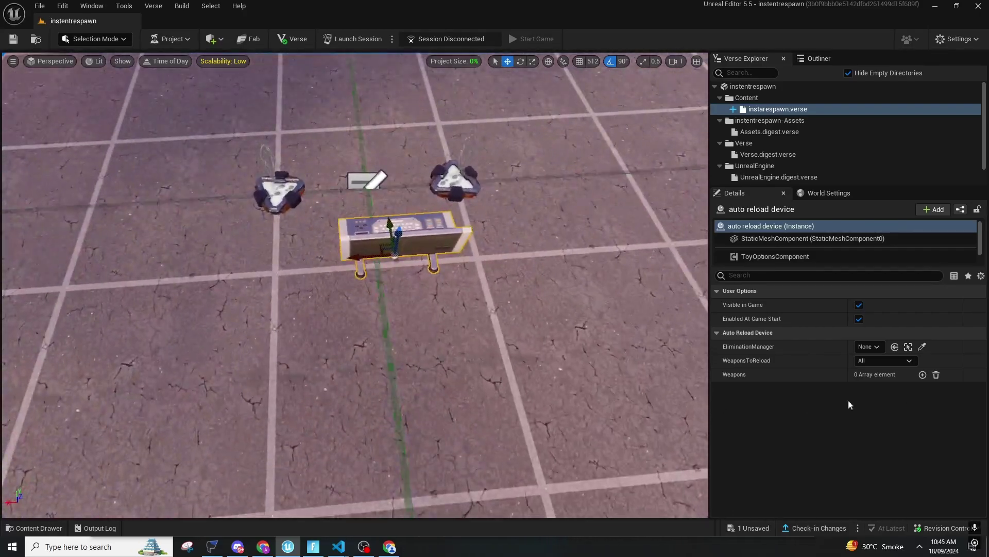
left_click(922, 374)
left_click(726, 388)
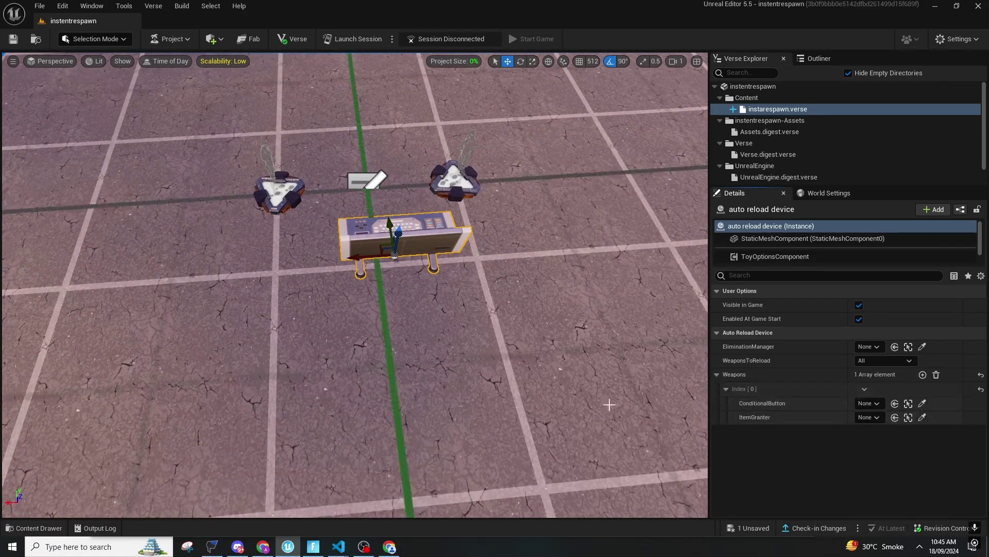
- Place an Elimination Manager from the Fortnite content in front of the auto reload device, deleting the extra copy
key("ctrl+space")
left_click(46, 299)
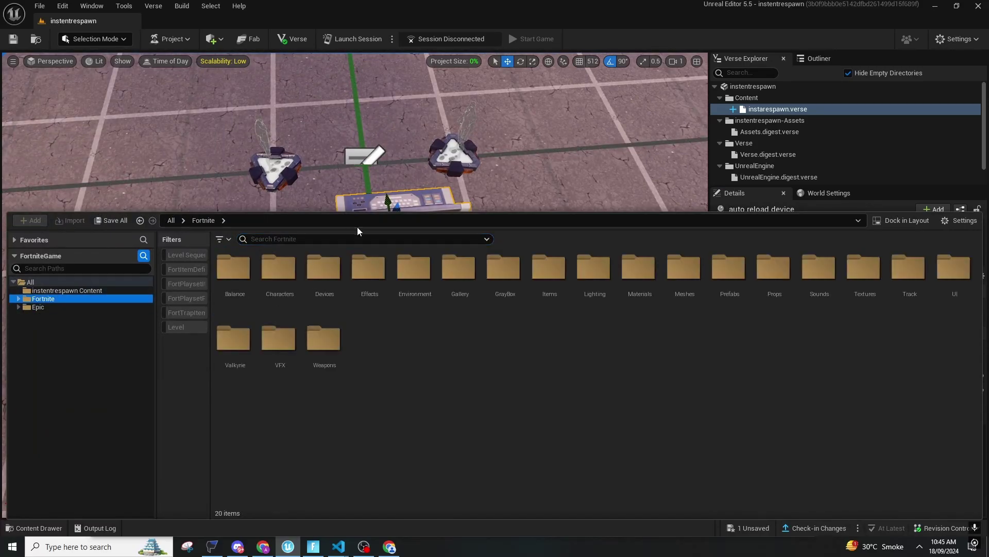
left_click(321, 238)
type("elim")
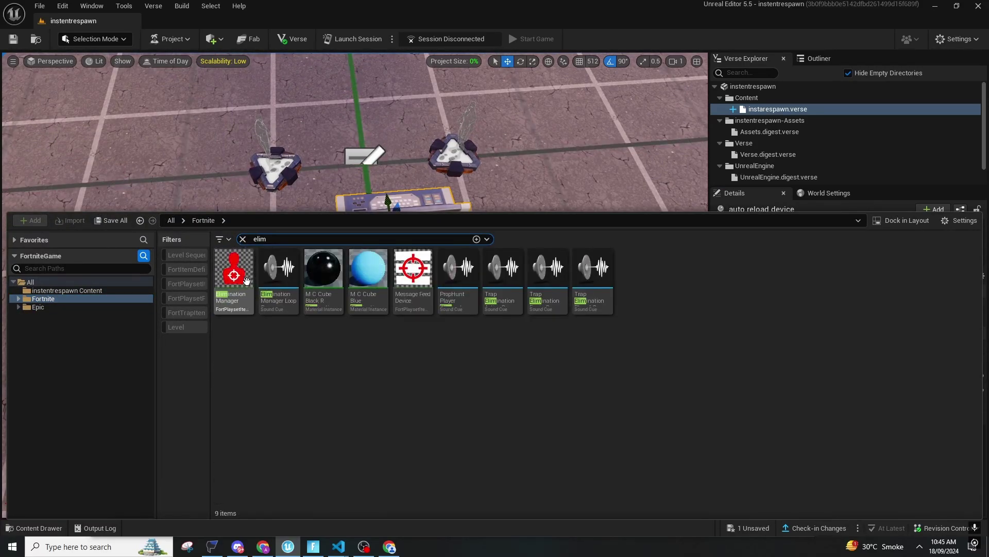
left_click_drag(233, 273, 417, 251)
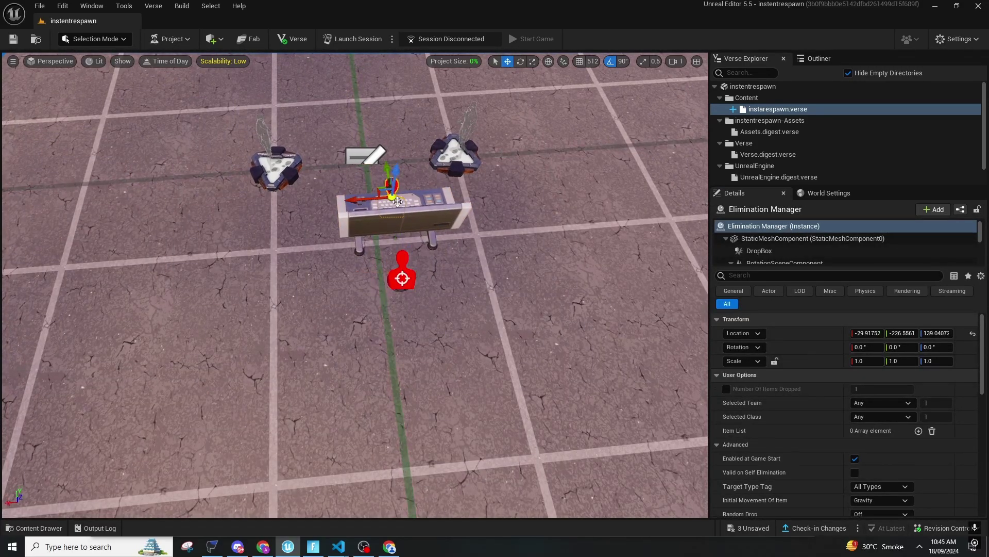
key("Delete")
left_click(406, 273)
left_click_drag(408, 256, 418, 243)
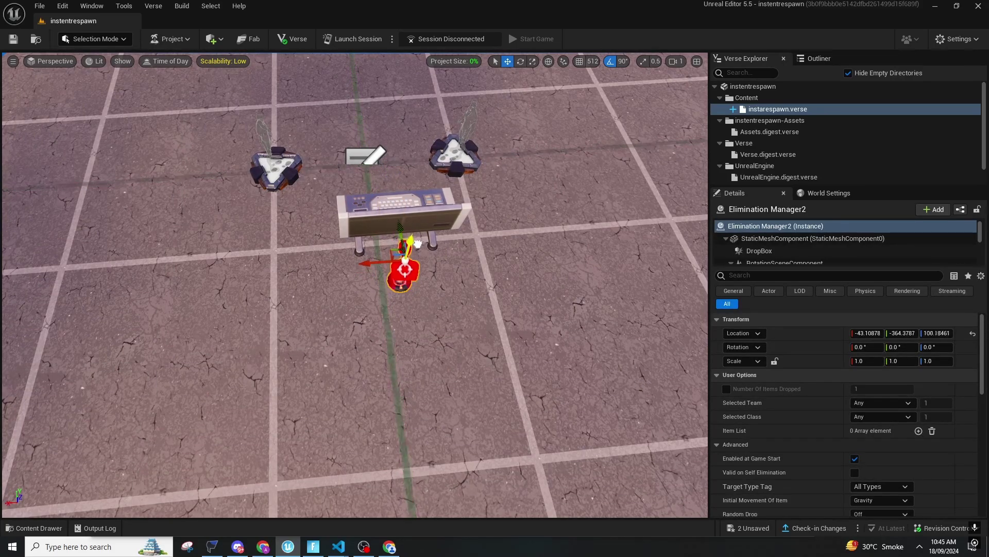
scroll(823, 404, "down", 2)
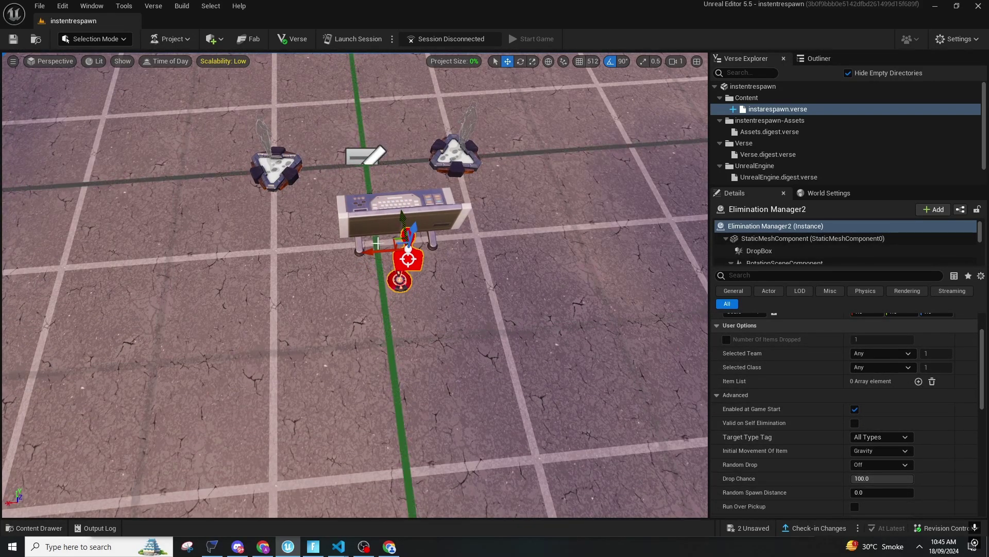
- Find the Item Granter in the Fortnite content and place it on the ground near the Elimination Manager
key("ctrl+space")
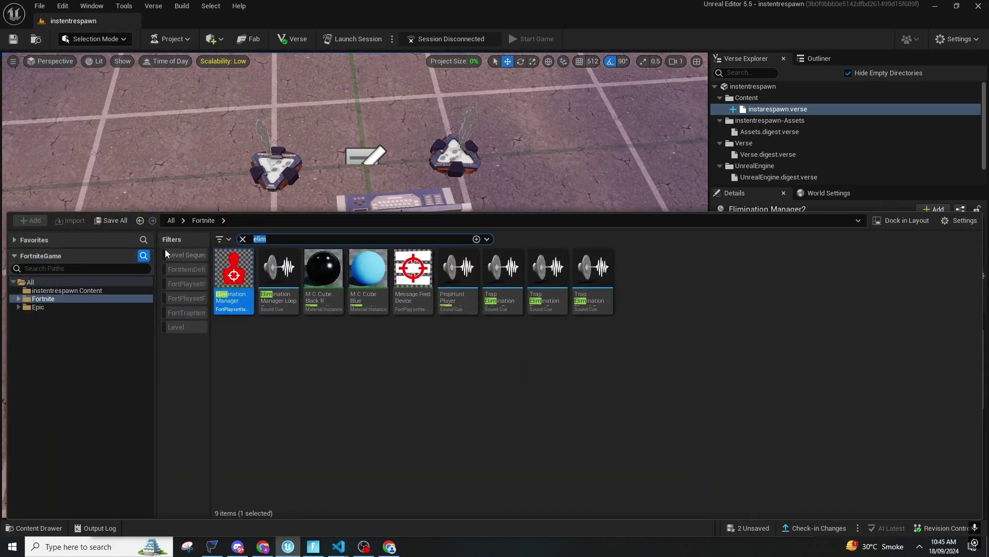
type("item granter")
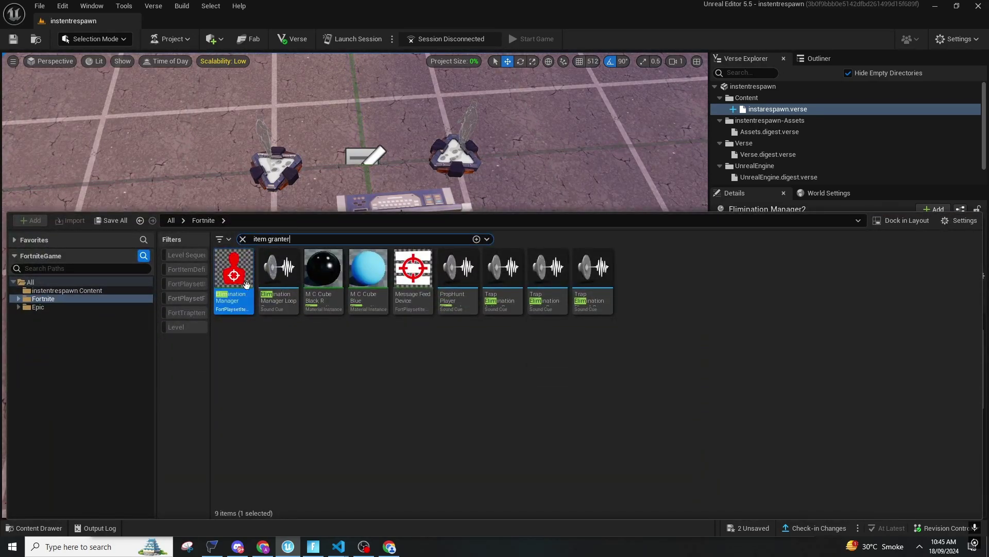
left_click_drag(231, 279, 349, 301)
left_click(345, 328)
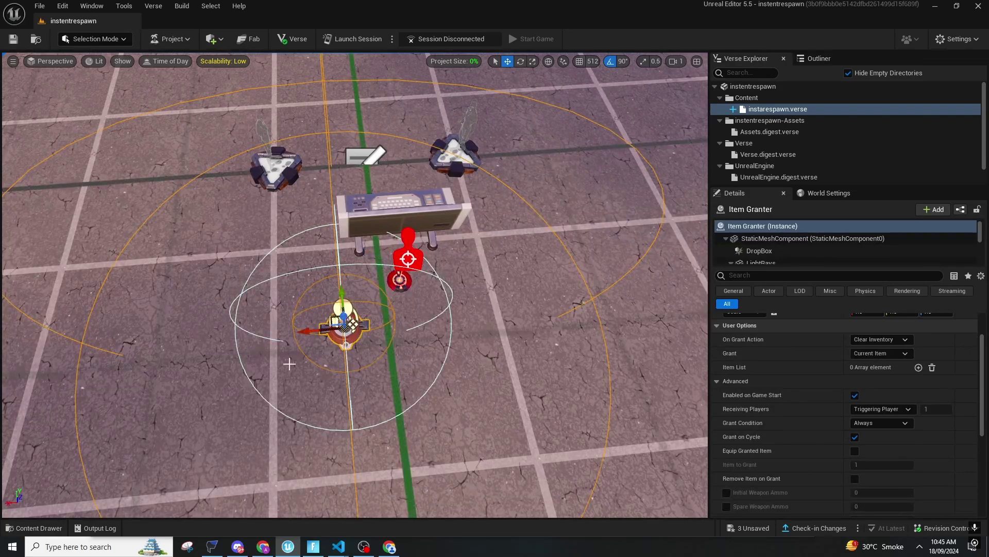
- Place a Conditional Button beside the Item Granter and rotate it by -90°
key("ctrl+space")
key("ctrl+a")
type("condi")
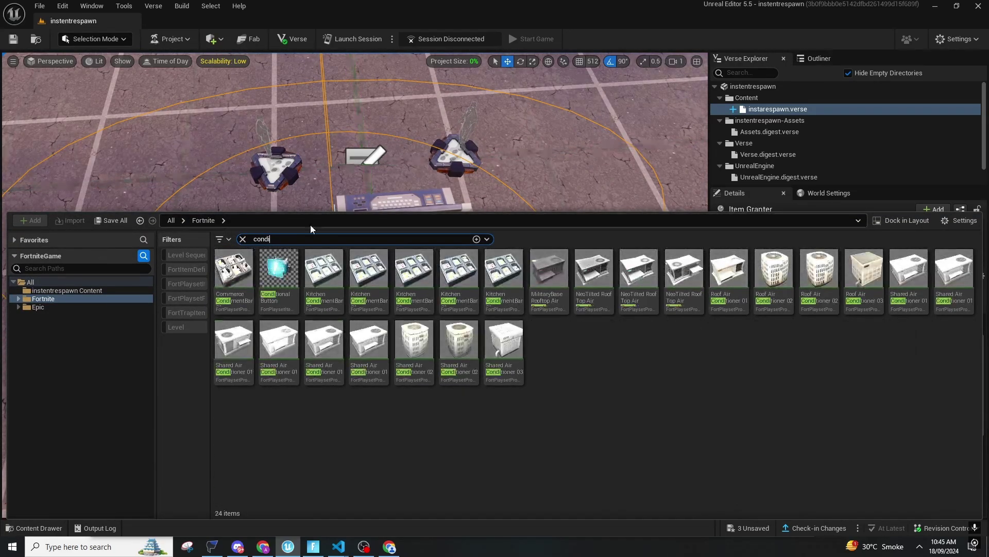
left_click_drag(279, 269, 482, 220)
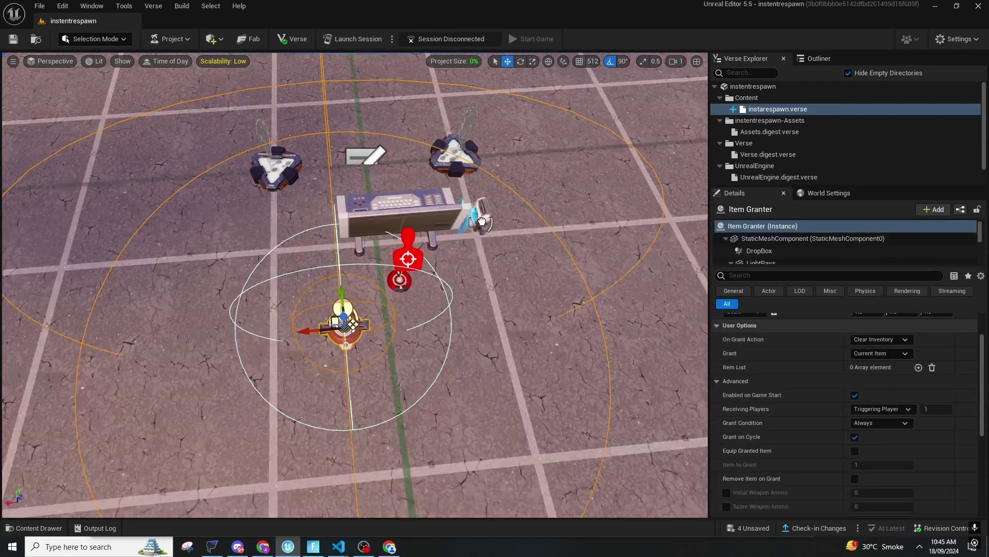
left_click_drag(440, 364, 450, 375)
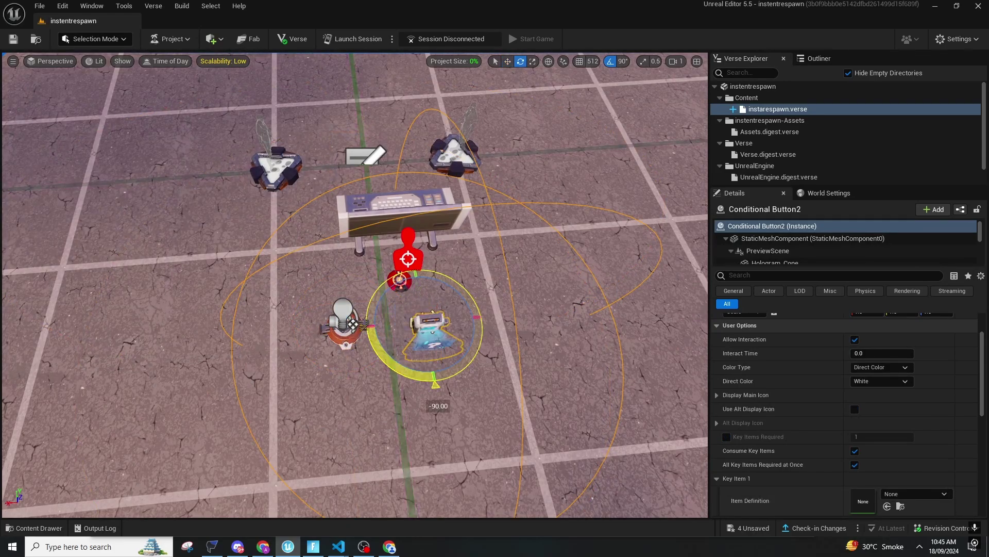
- Assign the placed Elimination Manager to the auto reload device's EliminationManager property
right_click_drag(398, 218, 304, 266)
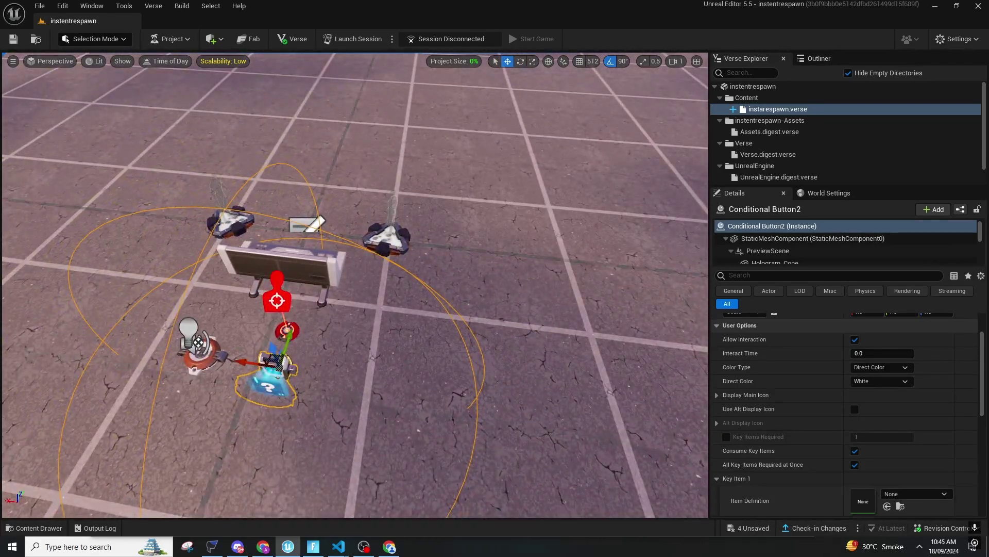
left_click(298, 266)
key("f")
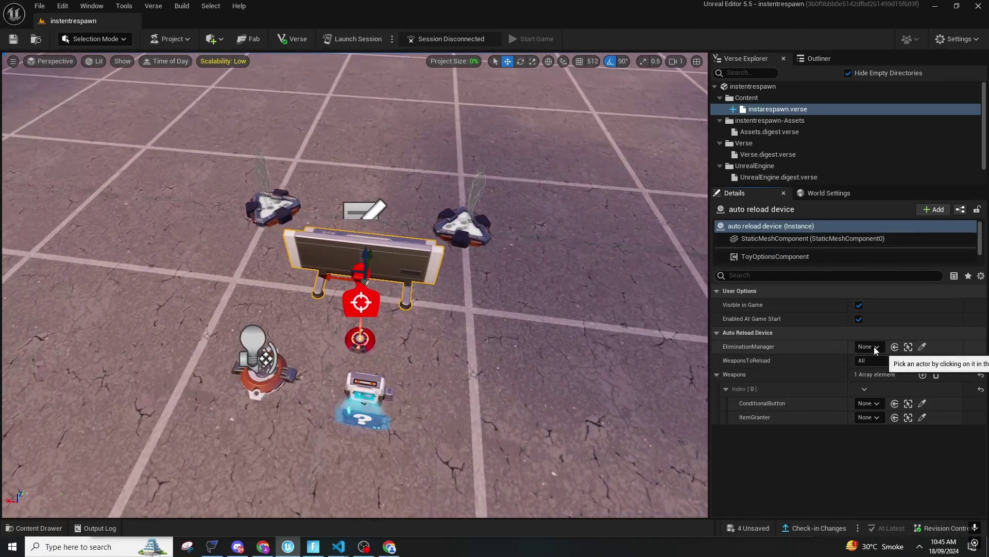
left_click(922, 346)
left_click(361, 302)
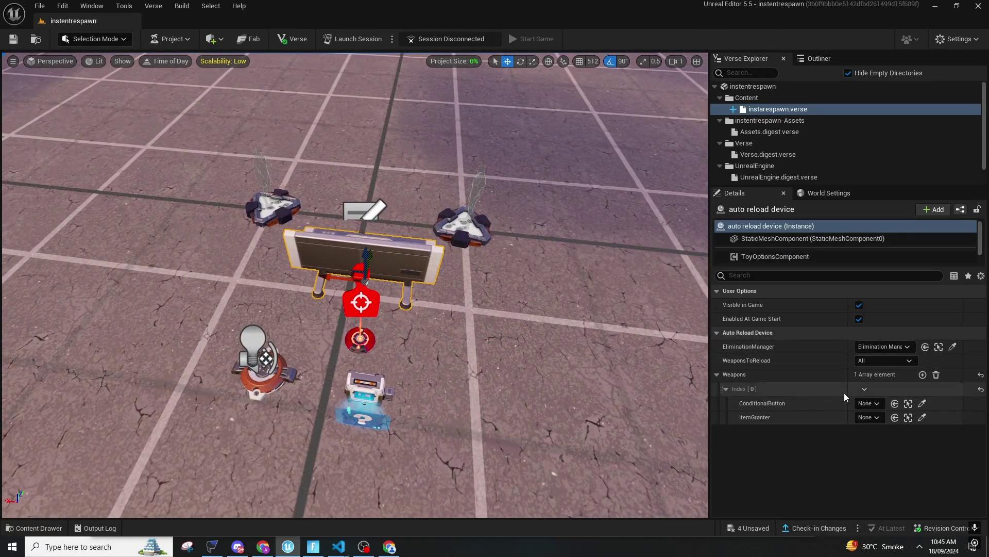
- Assign the placed Conditional Button and Item Granter to Weapons Index 0 of the auto reload device
left_click(922, 403)
left_click(365, 396)
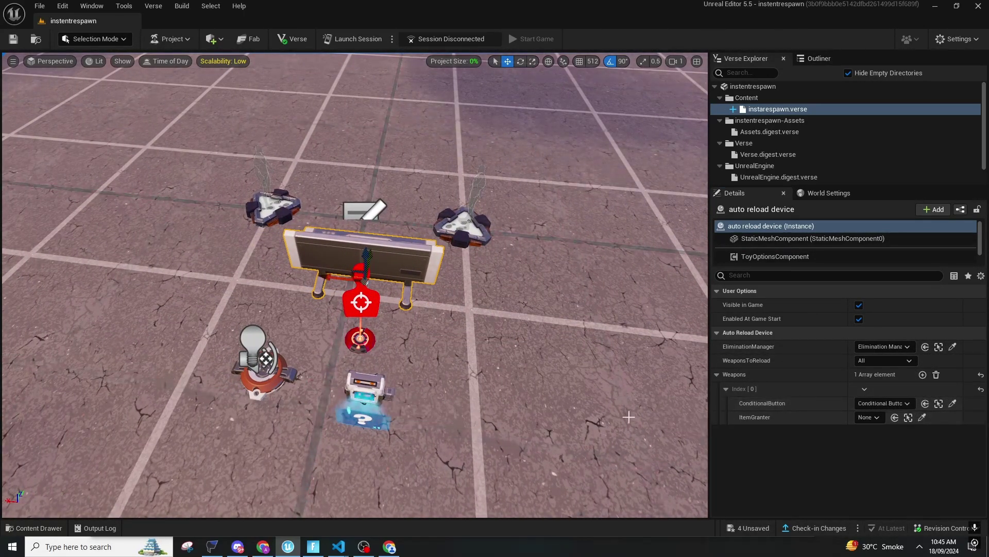
left_click(926, 420)
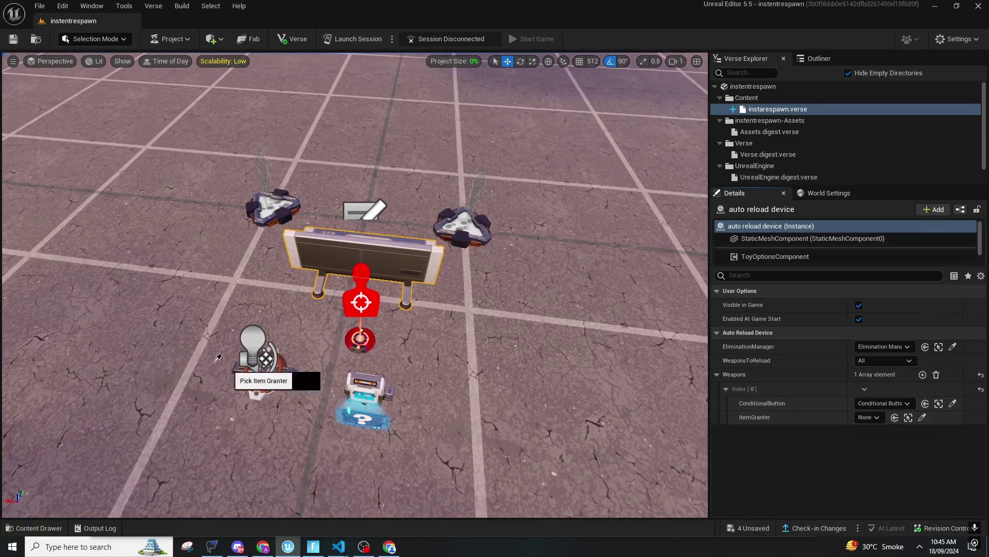
left_click(268, 372)
right_click_drag(413, 342, 437, 320)
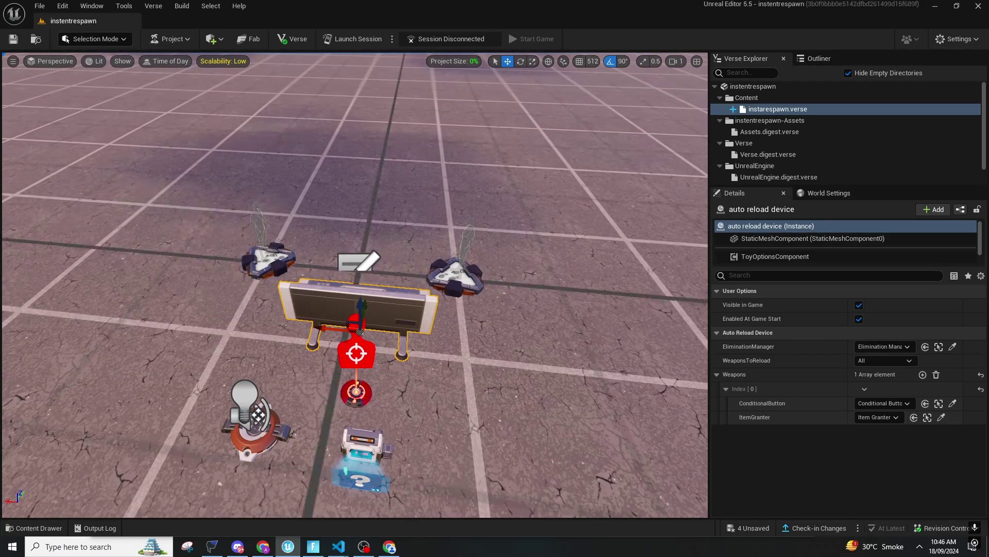
key("d")
right_click_drag(399, 265, 312, 262)
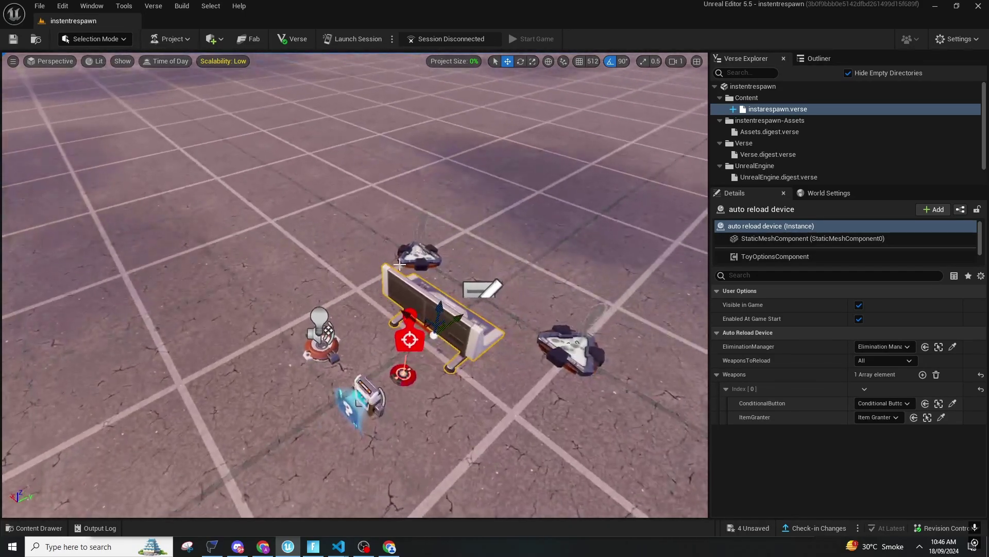
- Duplicate the Item Granter and Conditional Button pair twice in a row beside the originals, and delete the copies
left_click(372, 386)
key("w")
right_click_drag(372, 385, 327, 405)
left_click(475, 291, "ctrl")
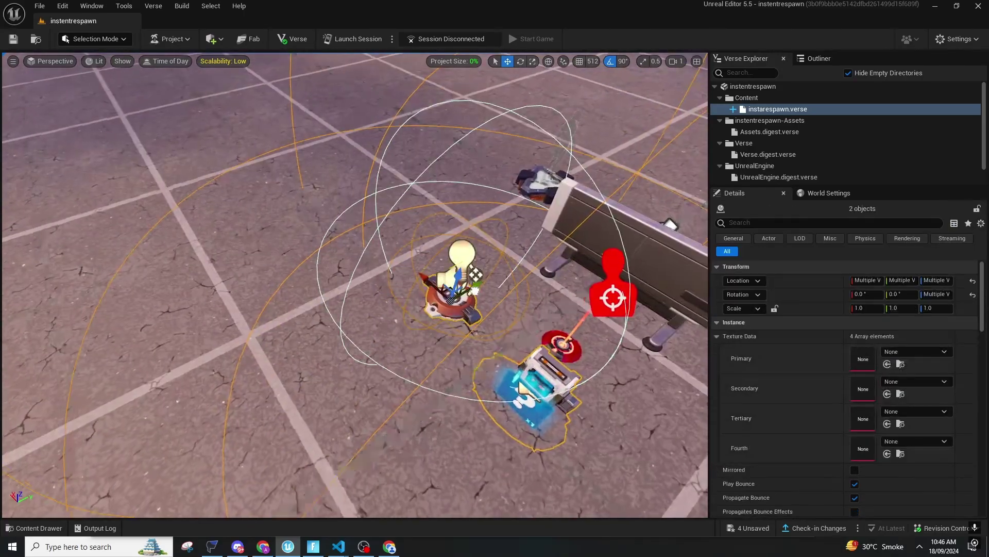
right_click_drag(475, 290, 474, 297)
key("s")
left_click_drag(436, 271, 379, 385, "alt")
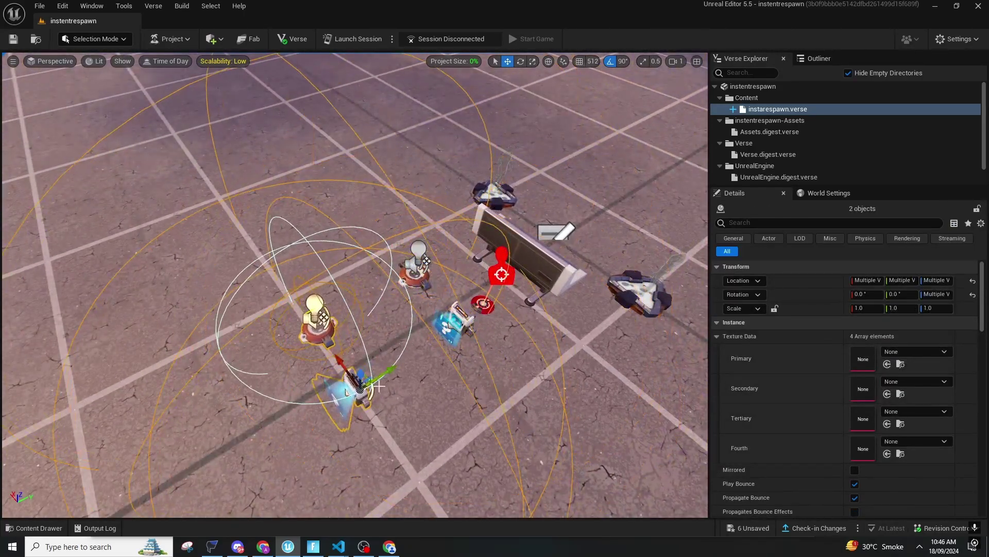
key("d")
right_click_drag(379, 386, 304, 394)
key("s")
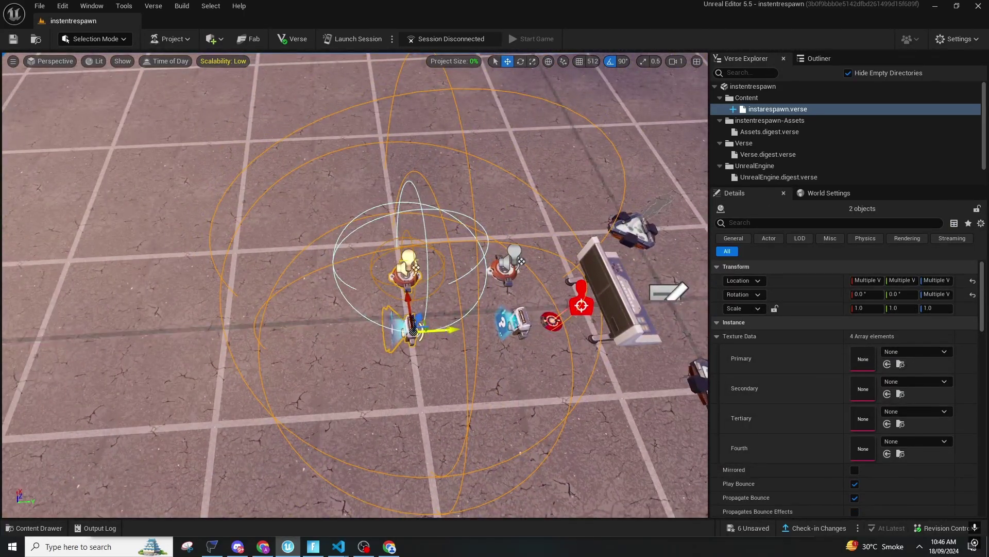
left_click_drag(438, 329, 330, 335, "alt")
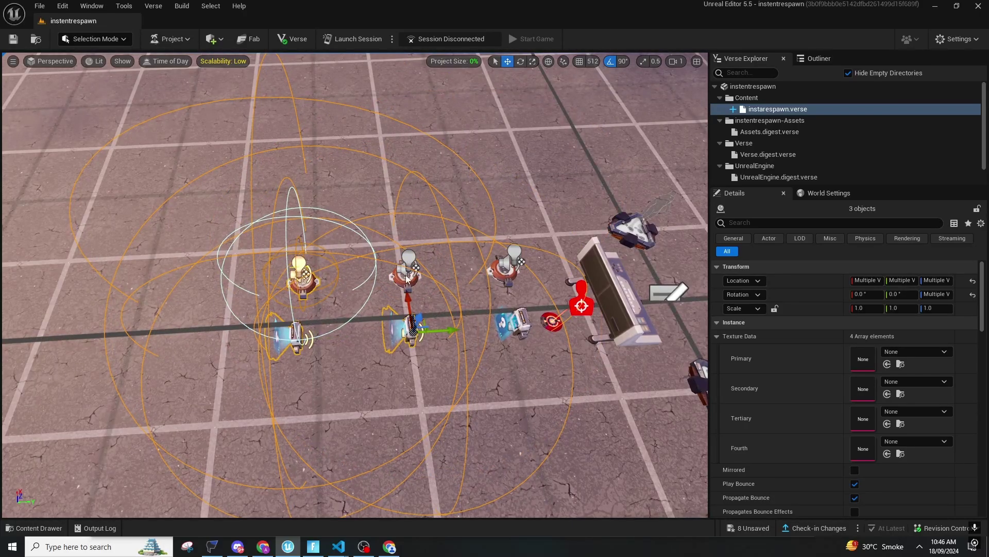
key("Delete")
- Set WeaponsToReload to All on the auto reload device
left_click(603, 285)
key("w")
right_click_drag(603, 285, 494, 312)
left_click(433, 377)
left_click(402, 274)
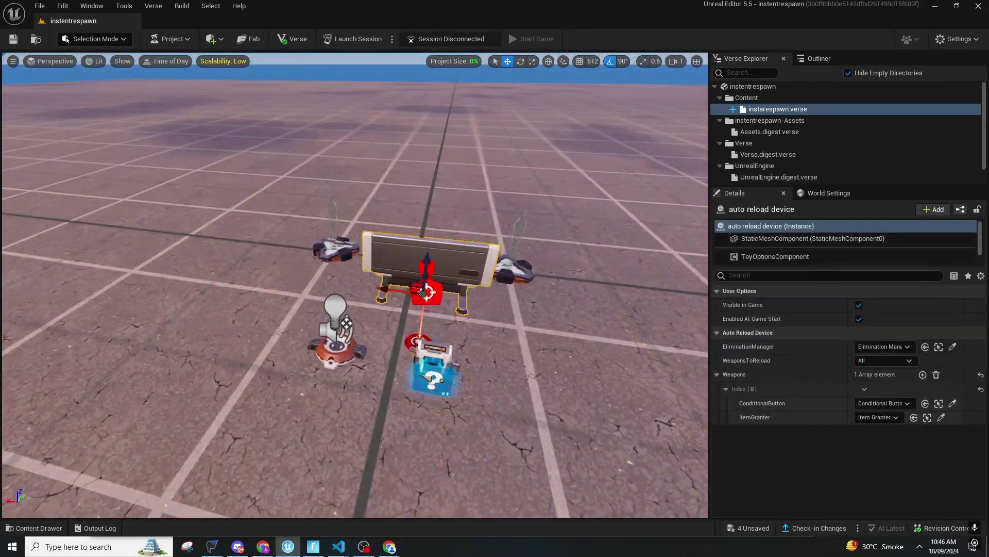
key("w")
right_click_drag(402, 275, 335, 335)
key("s")
key("w")
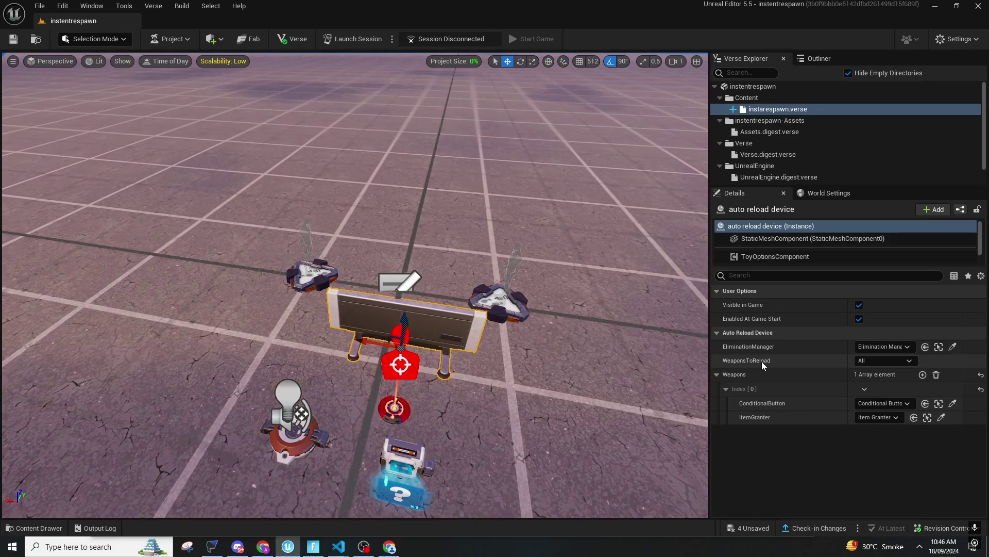
left_click(879, 360)
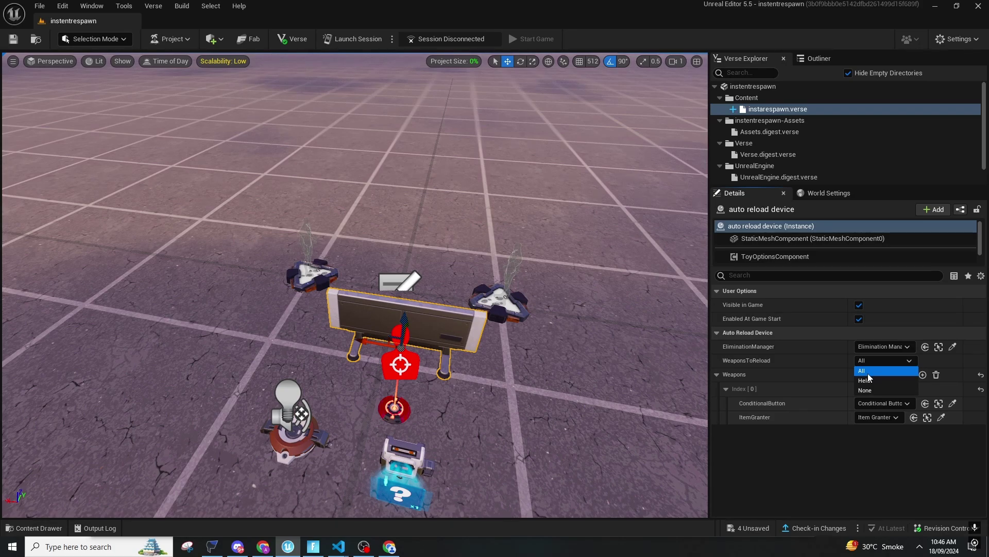
left_click(868, 375)
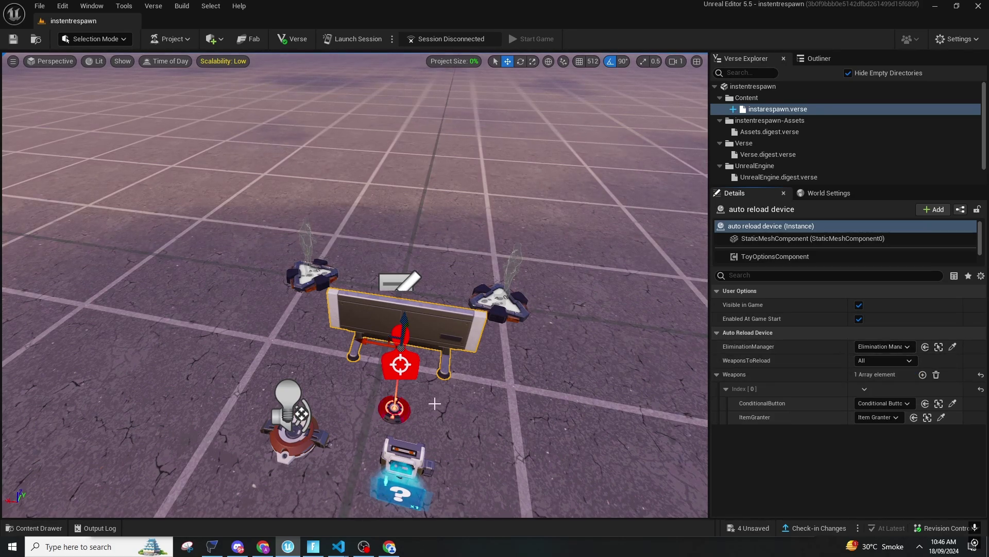
- Set the Item Granter's On Grant Action to Keep All and add one element to its Item List
right_click_drag(434, 403, 498, 430)
right_click_drag(593, 433, 660, 438)
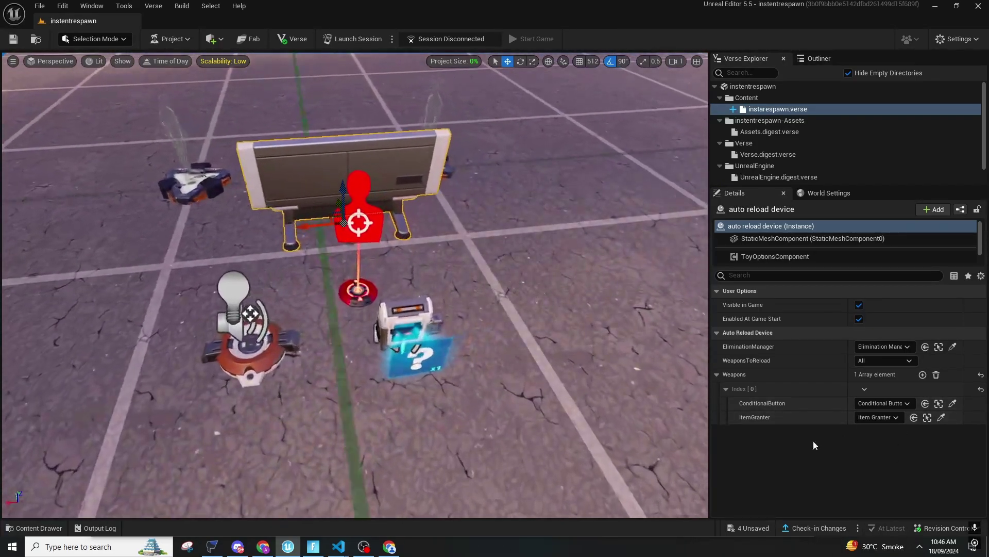
left_click(244, 336)
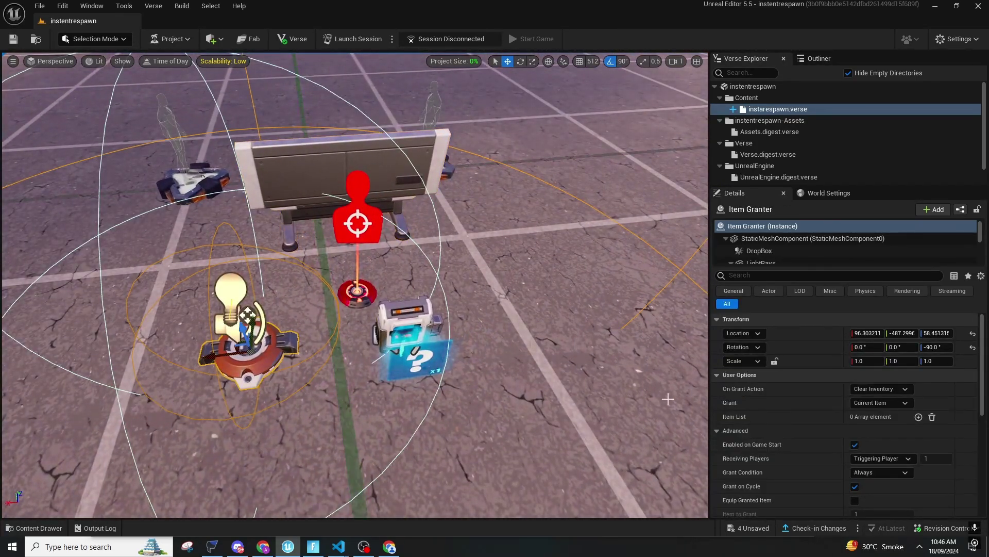
left_click(883, 393)
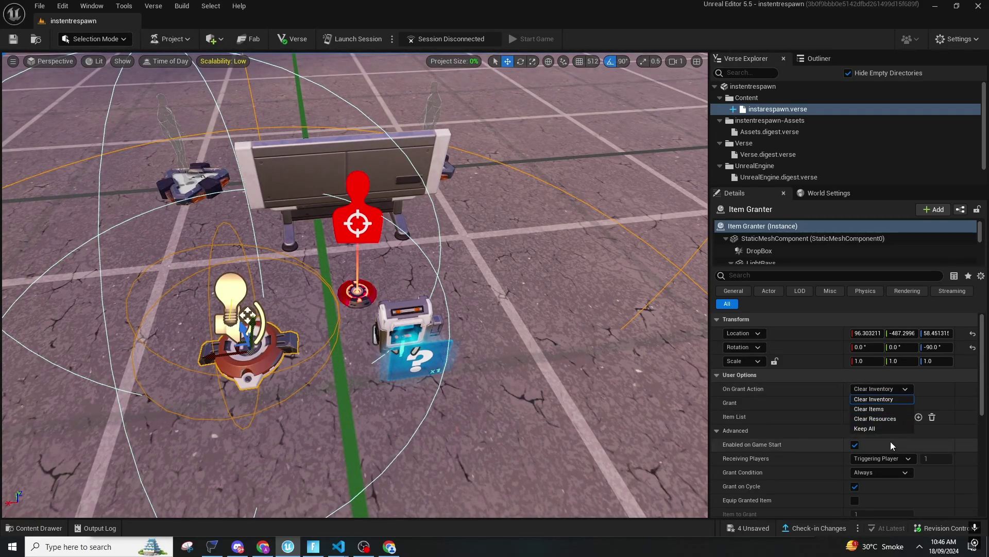
left_click(870, 432)
left_click(919, 416)
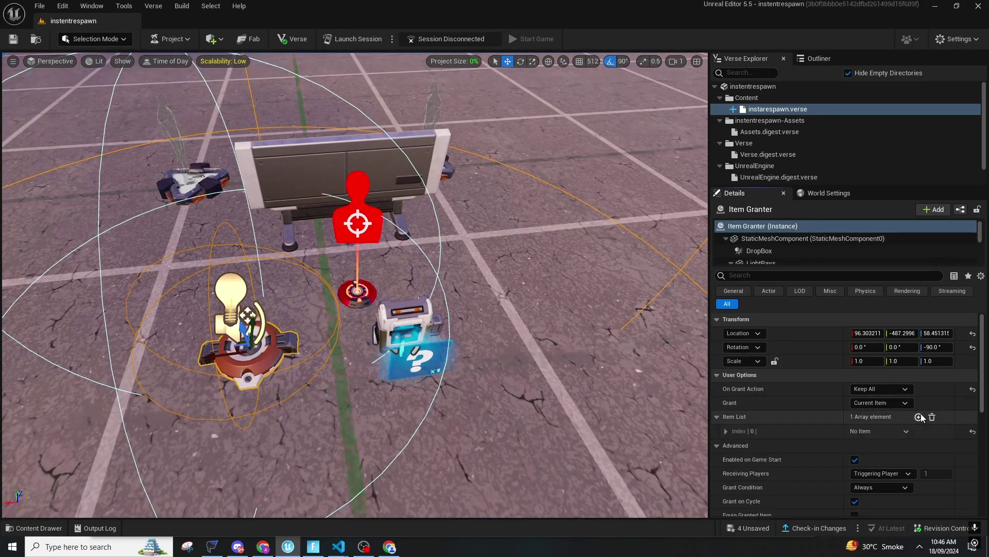
scroll(870, 433, "down", 1)
left_click(727, 399)
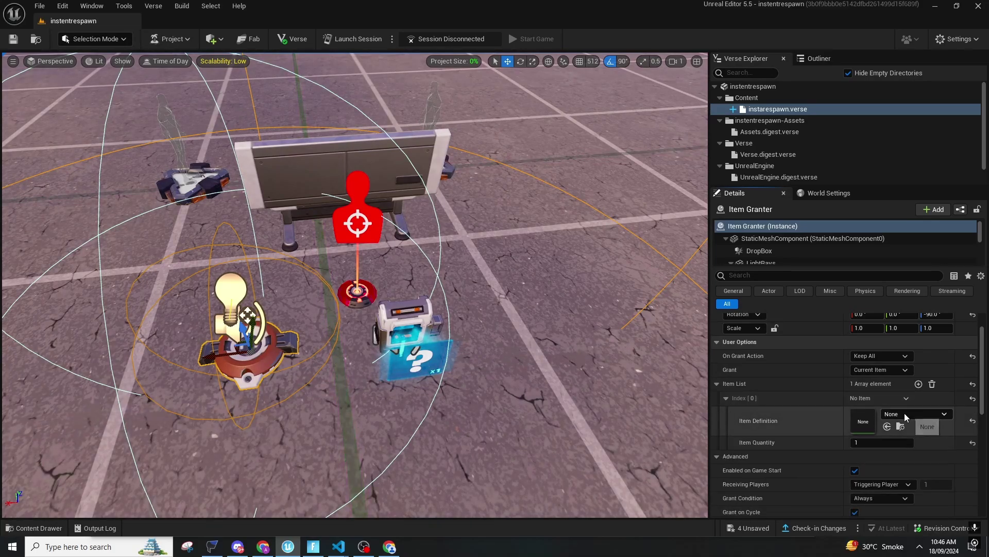
- Find "rifle l3" and assign the second Assault Rifle L3 result as the Item Definition of the Item Granter's Index 0
left_click(906, 415)
type("ri")
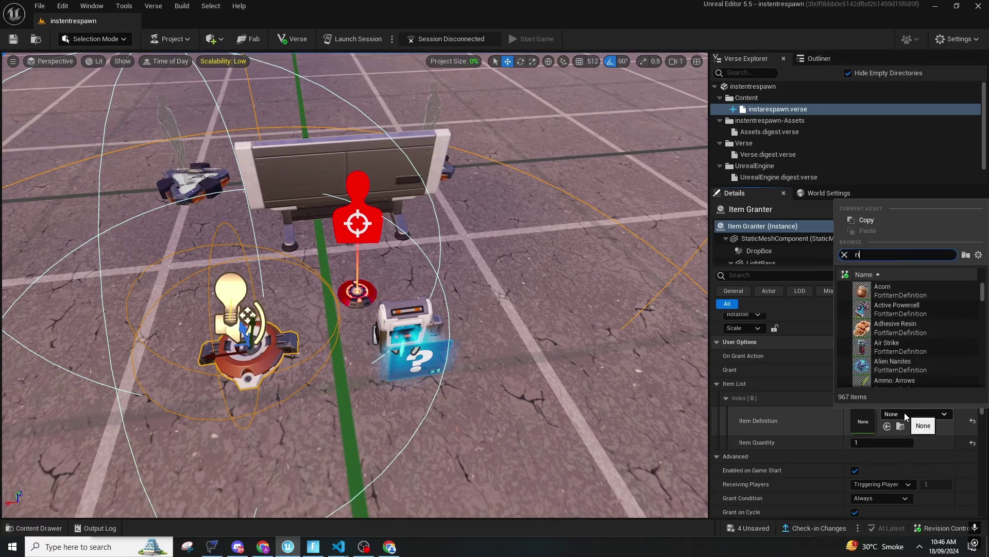
type("fle l3")
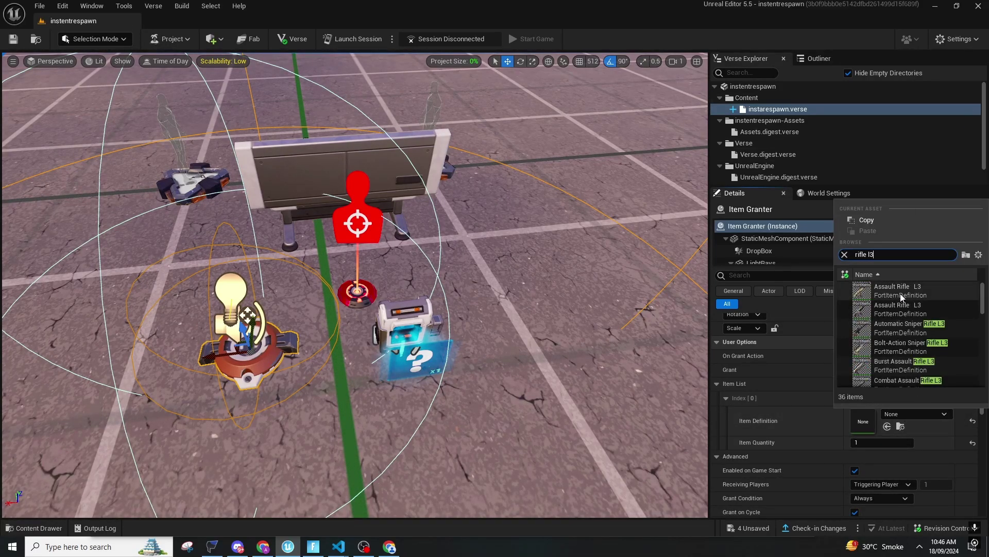
left_click(908, 307)
- Assign Assault Rifle L3 as the Item Definition of Key Item 1 on the Conditional Button
right_click_drag(576, 354, 576, 309)
key("s")
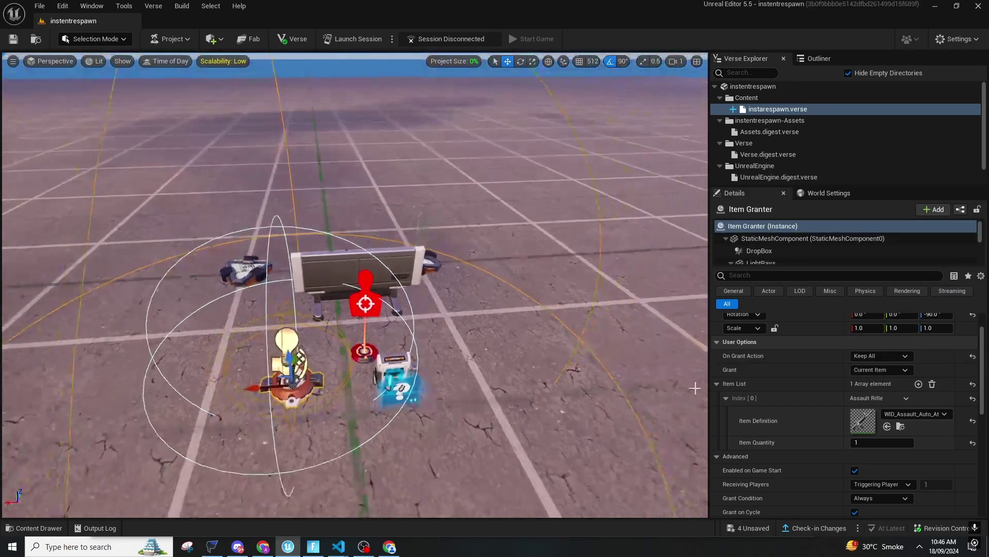
left_click(398, 384)
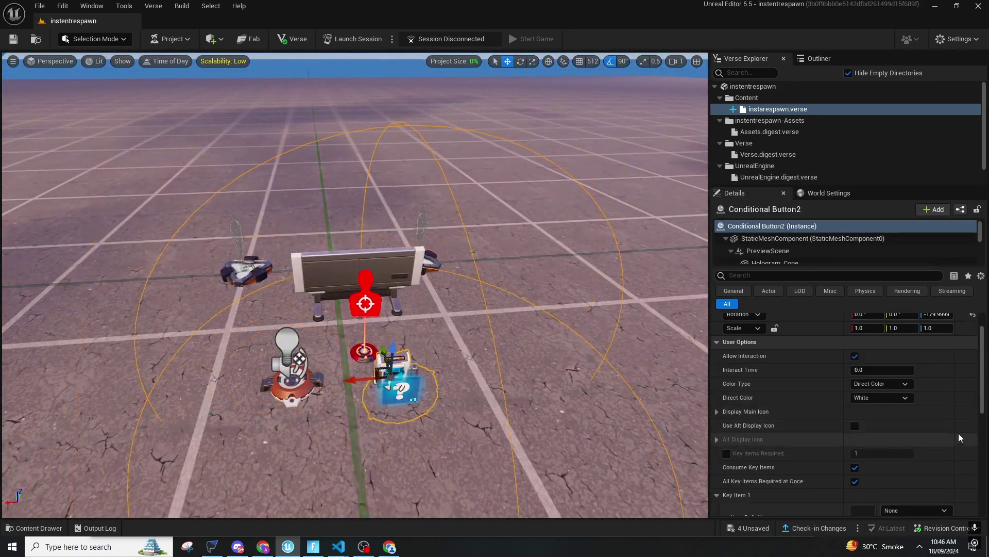
scroll(921, 392, "down", 5)
left_click(904, 429)
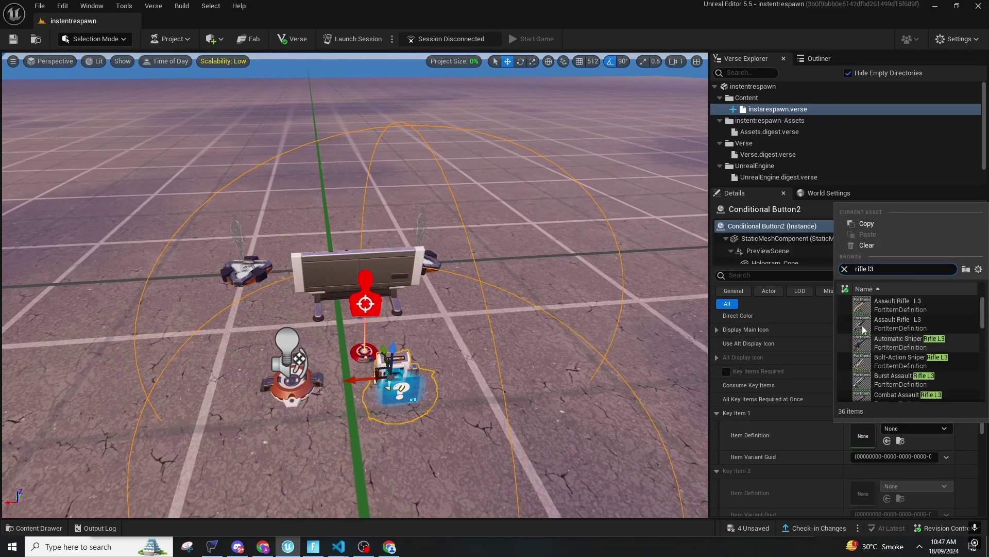
left_click(909, 305)
right_click_drag(309, 330, 396, 283)
left_click(273, 344)
right_click_drag(274, 344, 195, 381)
mouse_move(397, 492)
right_mouse_down()
mouse_move(422, 490)
mouse_move(396, 492)
right_mouse_up()
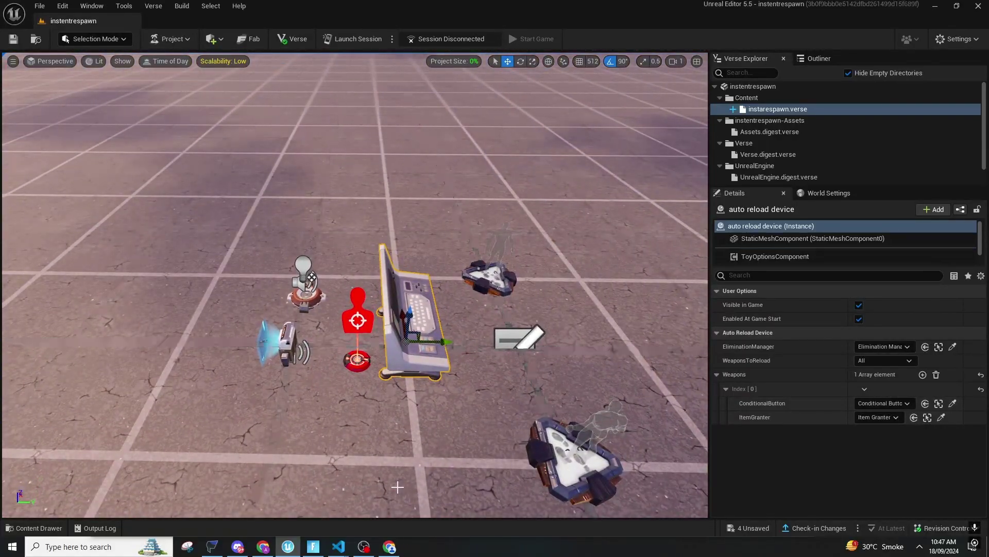
left_click(364, 546)
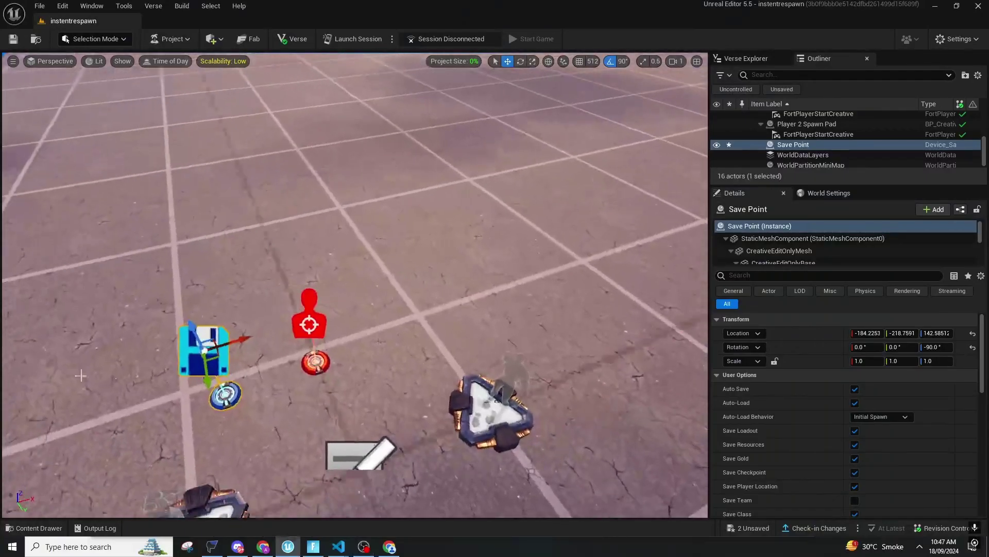
- Examine the Elimination Manager's user options and advanced settings alongside the neighbouring Save Point
left_click(307, 317)
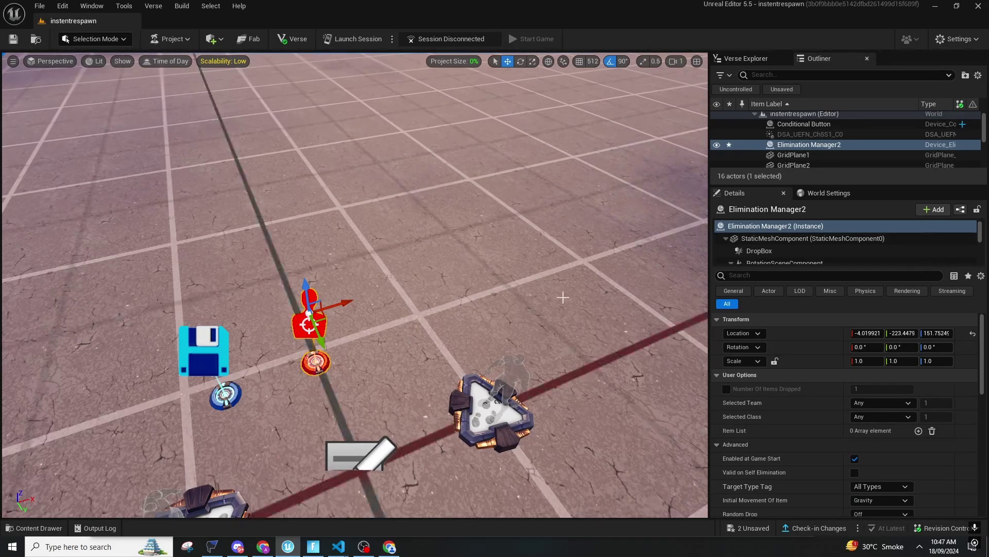
right_click_drag(563, 297, 476, 331)
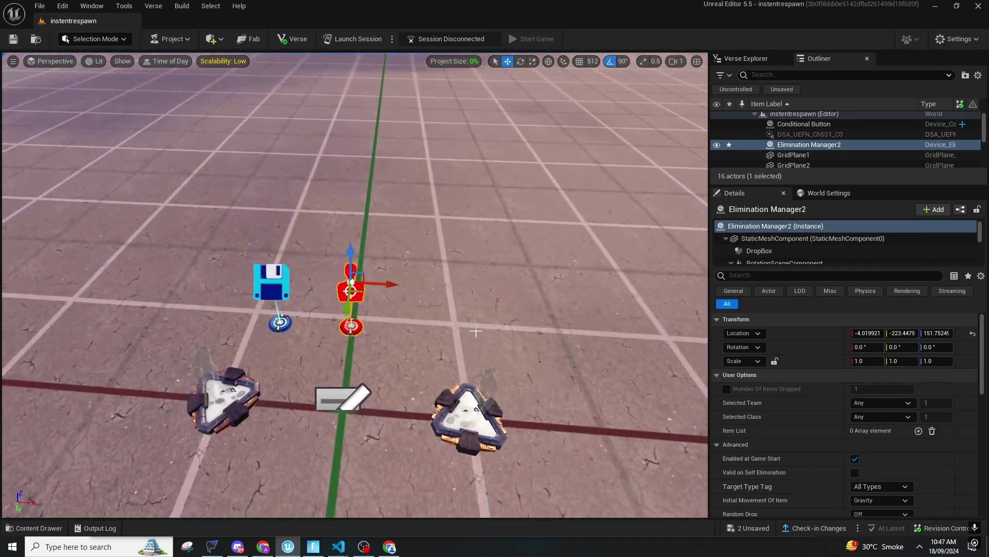
right_click_drag(304, 281, 252, 268)
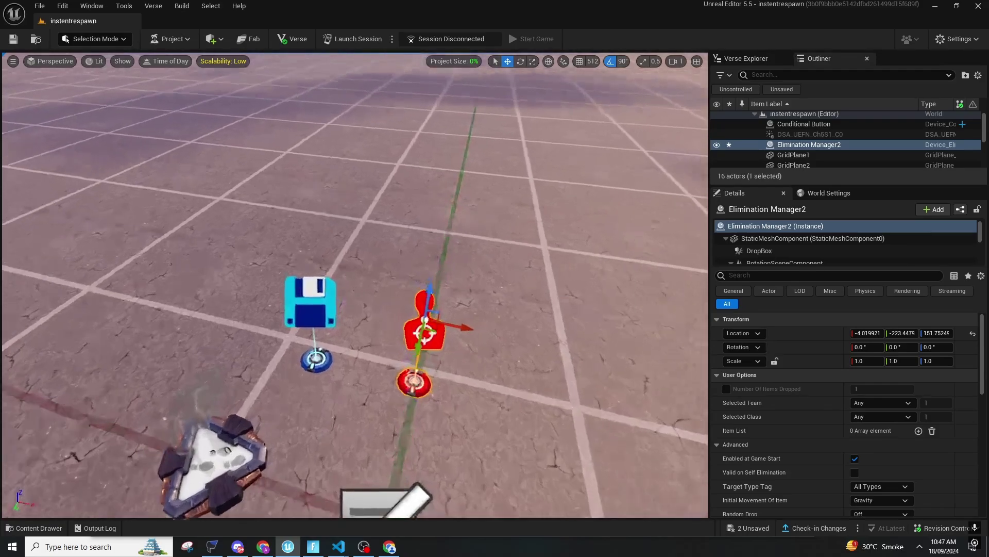
right_click_drag(459, 333, 463, 323)
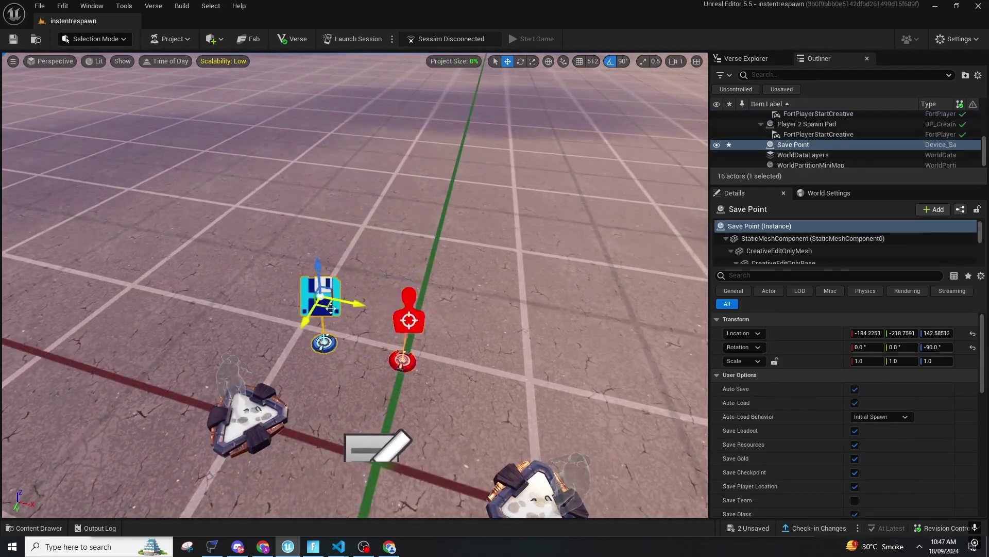
left_click(407, 314)
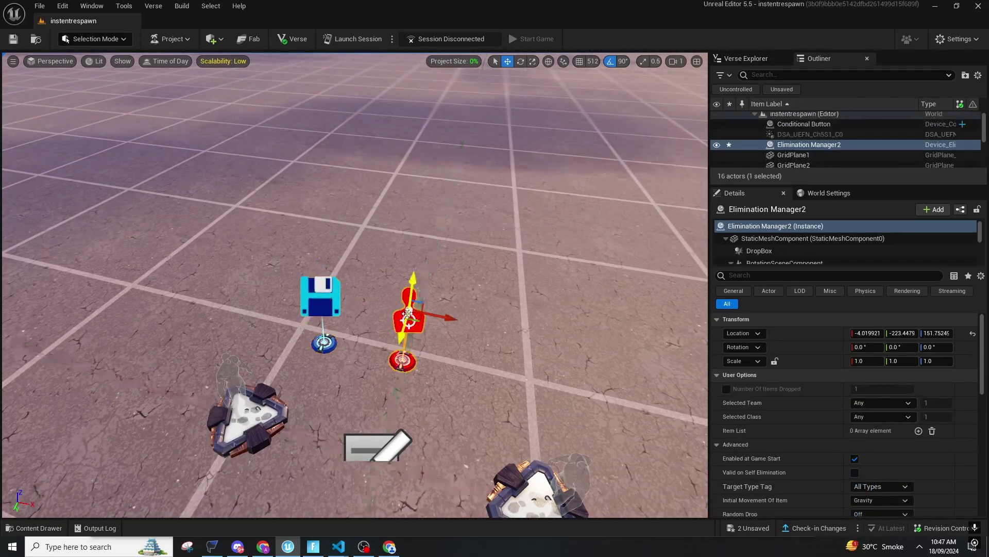
scroll(915, 380, "down", 3)
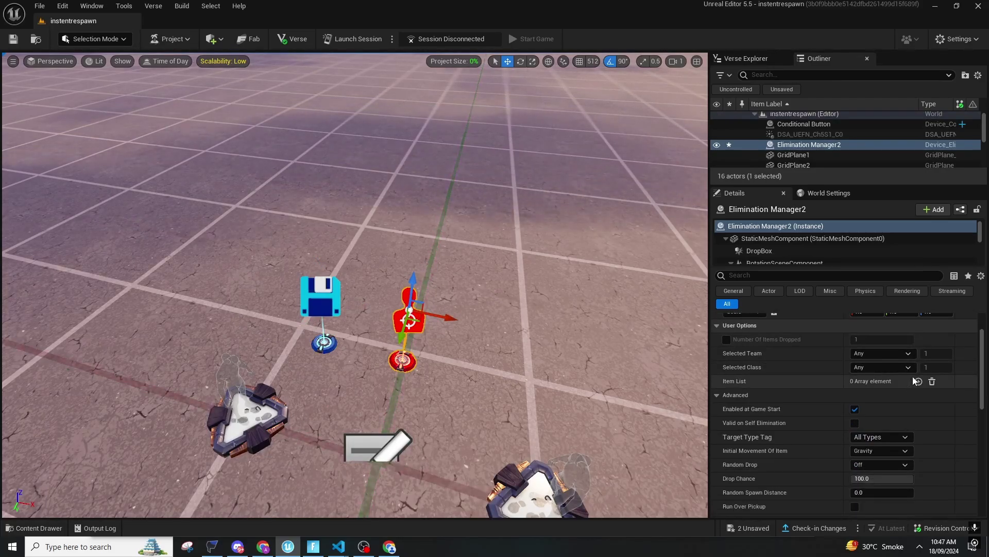
scroll(914, 381, "down", 8)
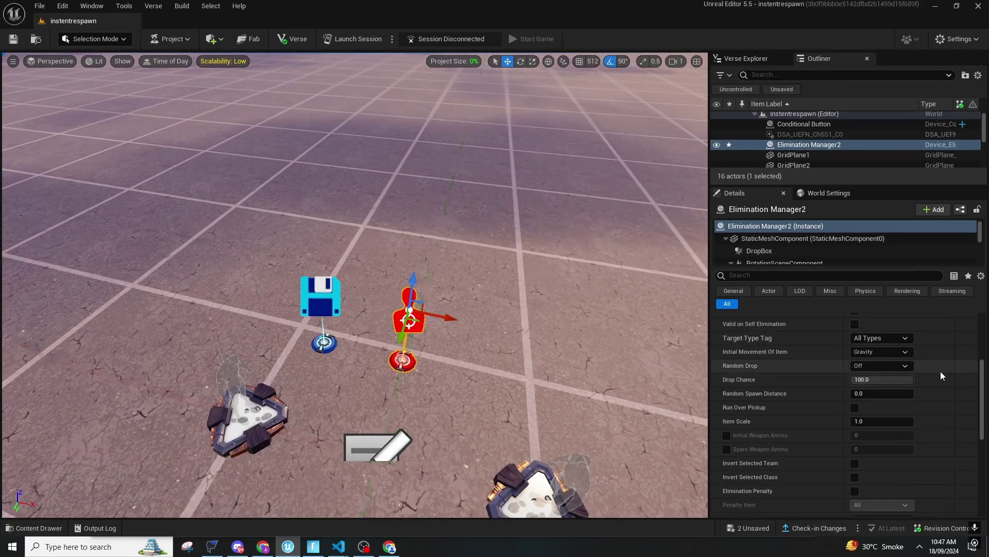
- Set the Save Point's Auto-Load Behavior to Every Spawn
left_click(330, 299)
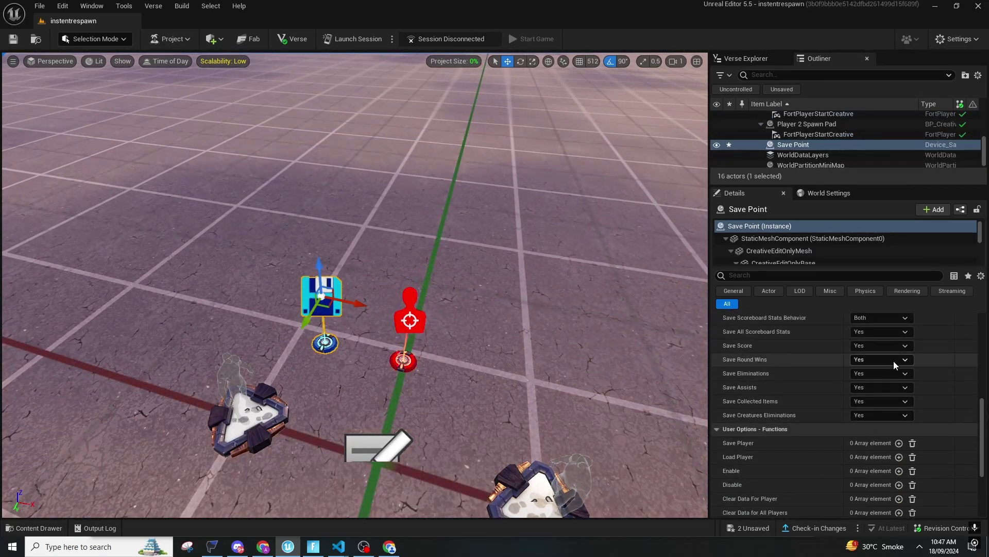
scroll(894, 361, "up", 12)
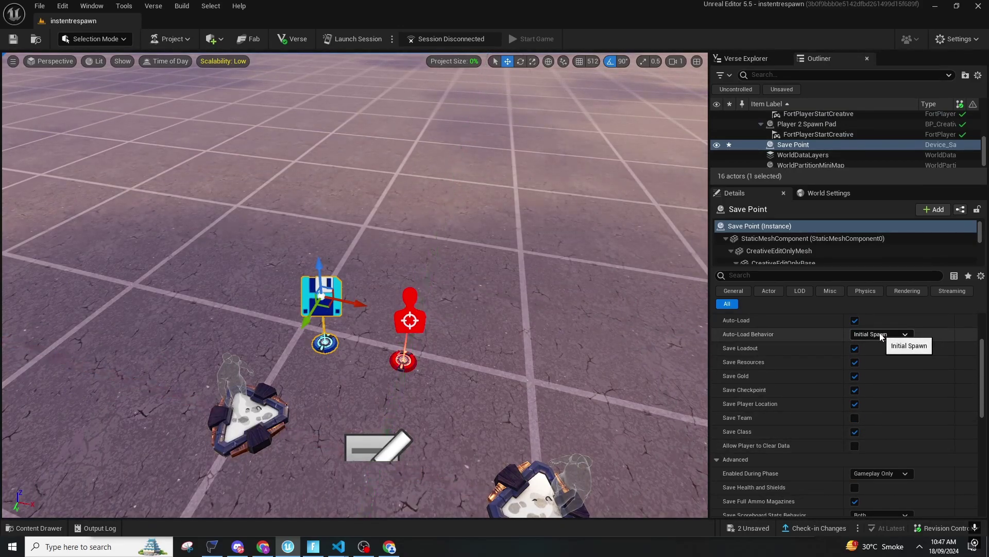
left_click(879, 334)
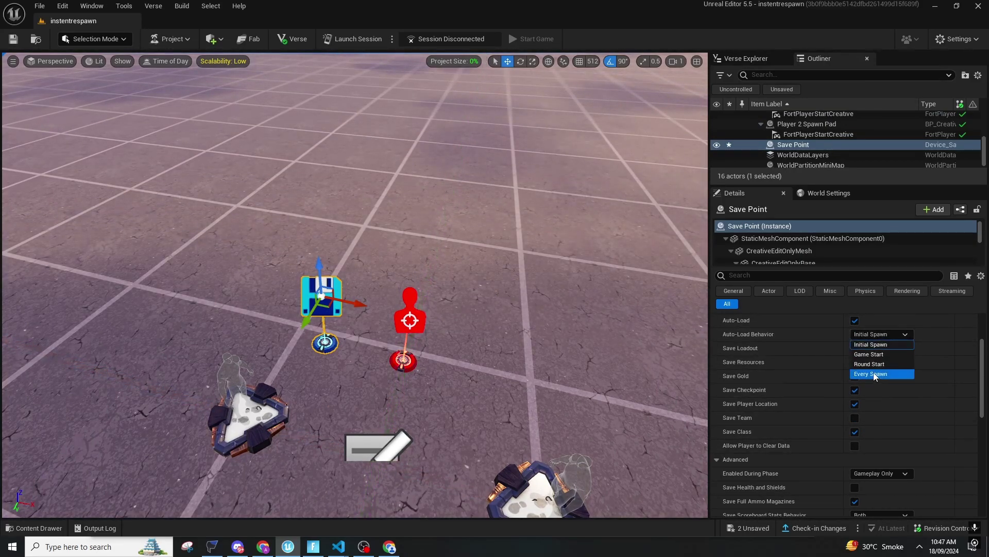
left_click(874, 372)
- Disable saving of loadout, resources, gold, checkpoint, player location and class on the Save Point
left_click(857, 348)
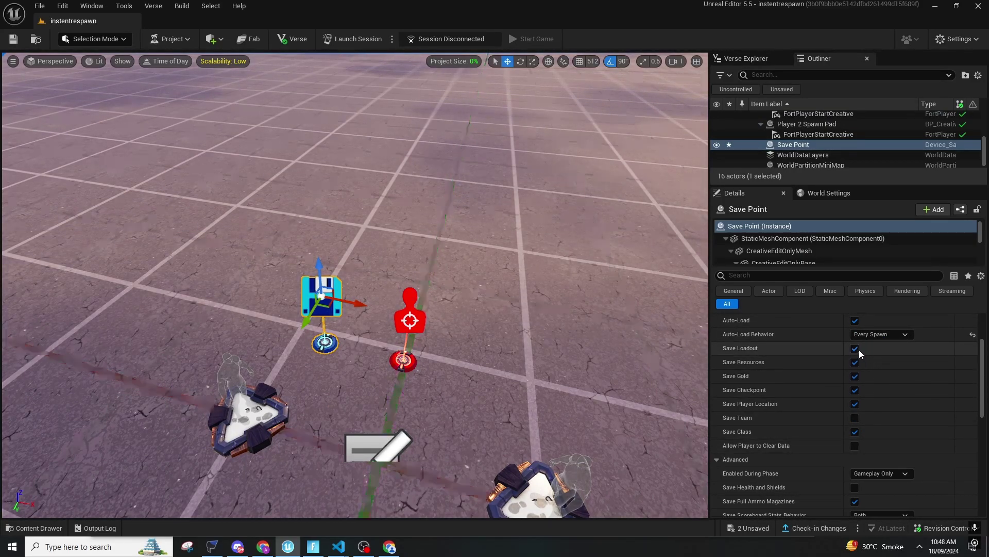
left_click(855, 362)
left_click(855, 376)
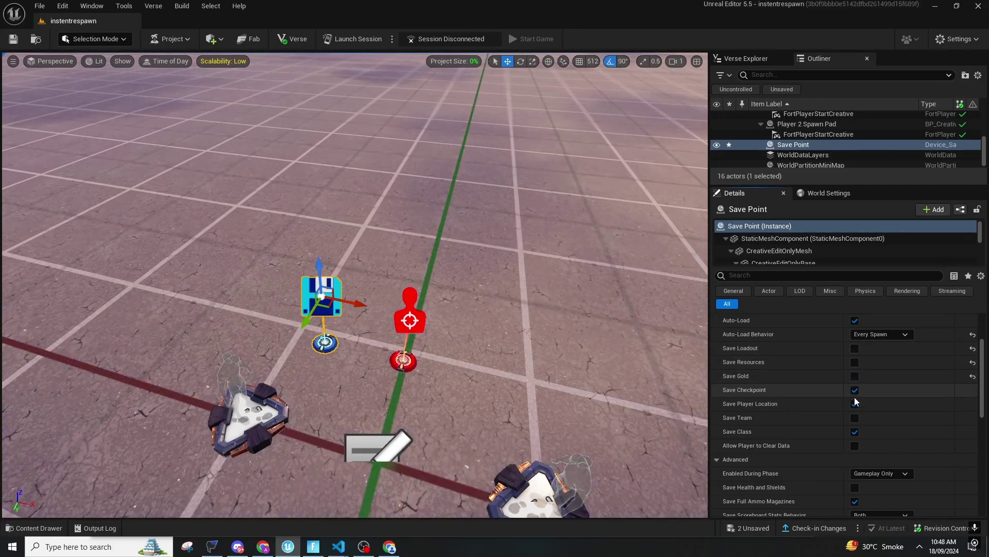
left_click(855, 403)
left_click(855, 390)
left_click(854, 431)
- Set Save All Scoreboard Stats to No in the Save Point's advanced options
scroll(856, 431, "down", 3)
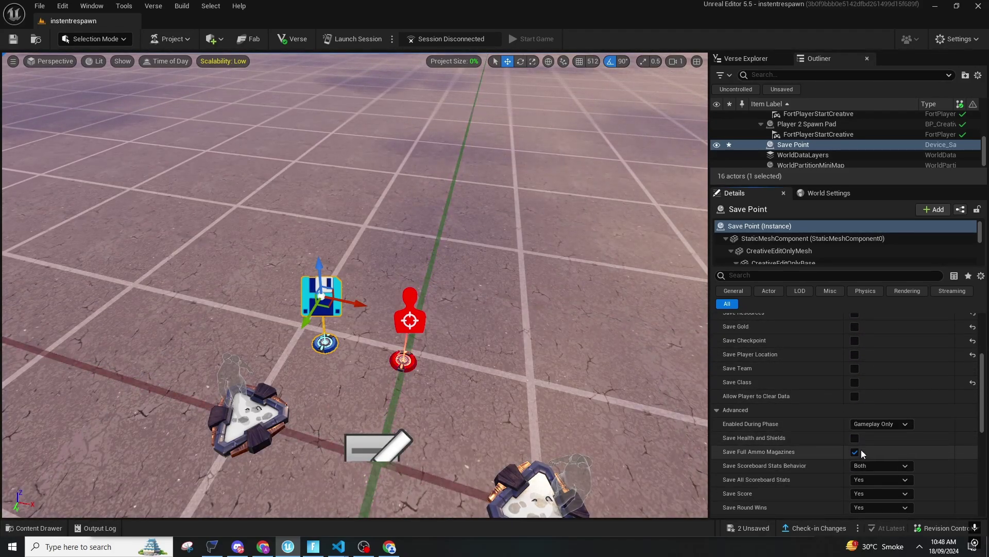
scroll(835, 444, "down", 3)
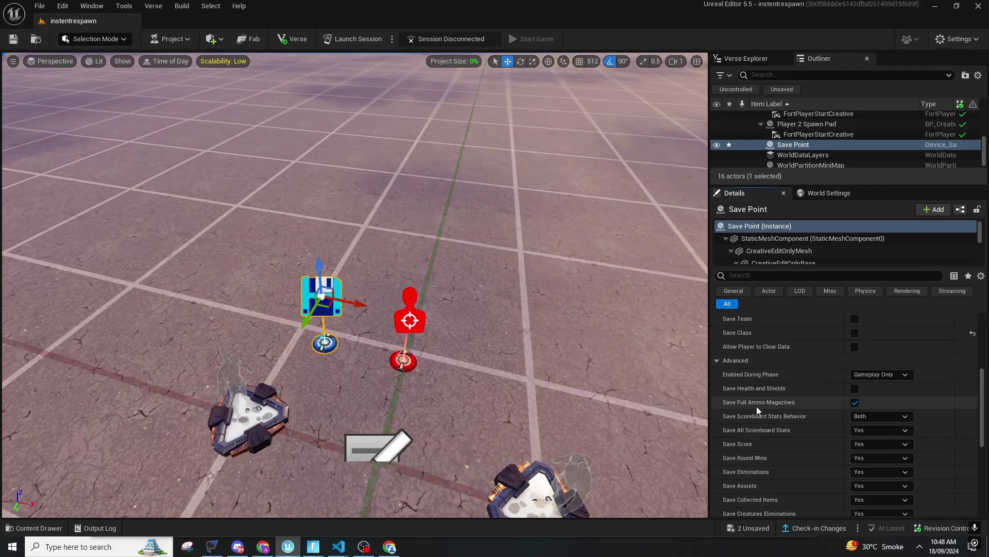
left_click(872, 434)
left_click(870, 431)
left_click(869, 431)
left_click(868, 441)
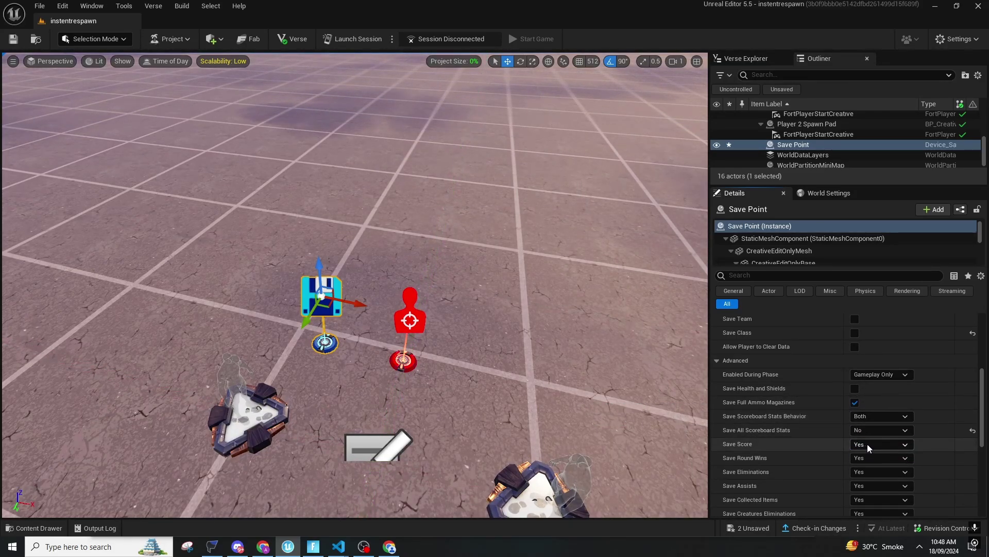
- Set Save Score and Save Round Wins to No on the Save Point
left_click(867, 444)
left_click(867, 454)
left_click(866, 458)
left_click(865, 471)
scroll(871, 453, "down", 3)
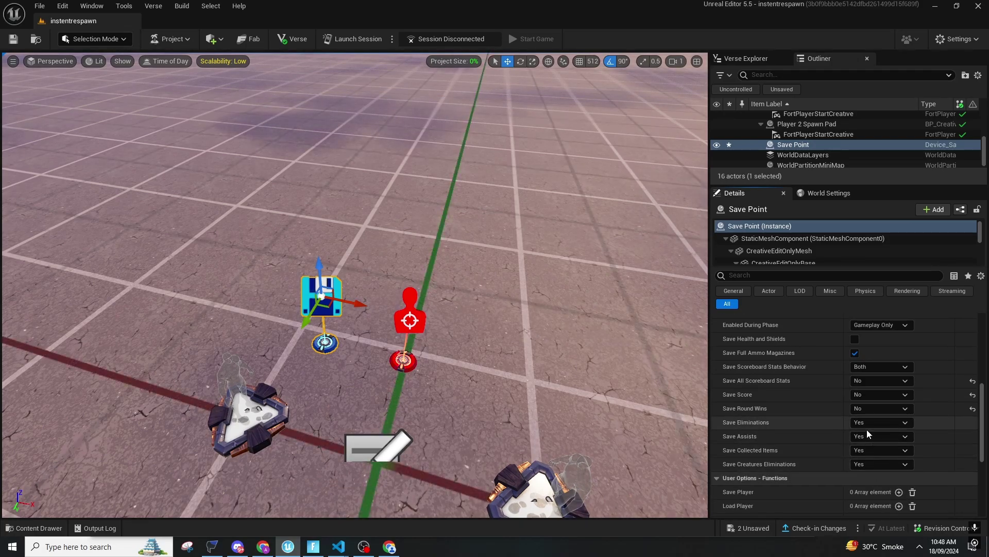
- Set Save Eliminations, Save Assists, Save Collected Items and Save Creatures Eliminations to No on the Save Point
left_click(867, 424)
left_click(866, 436)
left_click(867, 437)
left_click(866, 447)
left_click(866, 450)
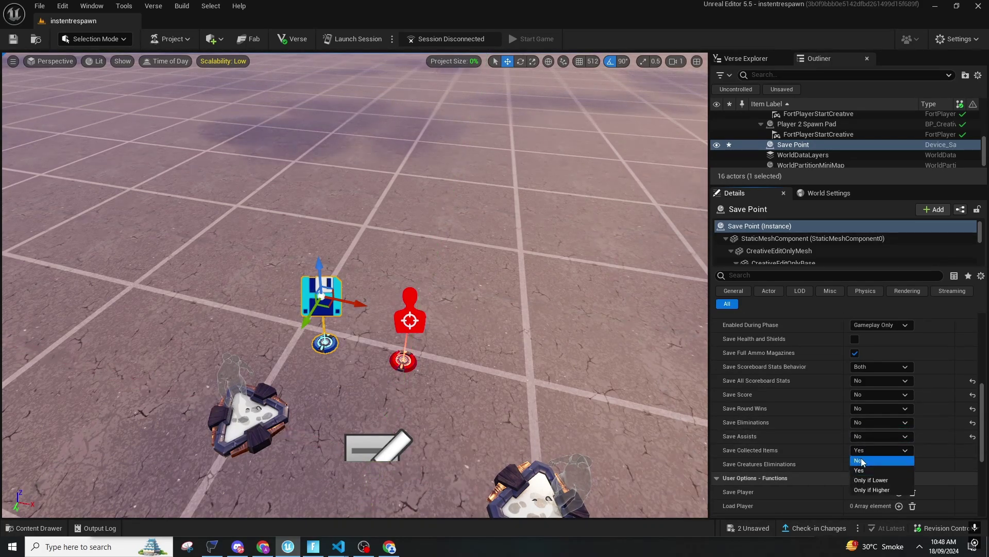
left_click(868, 460)
left_click(869, 464)
left_click(870, 475)
- Bind the Save Point's Load Player function to the Elimination Manager's On Elimination event
scroll(907, 448, "down", 2)
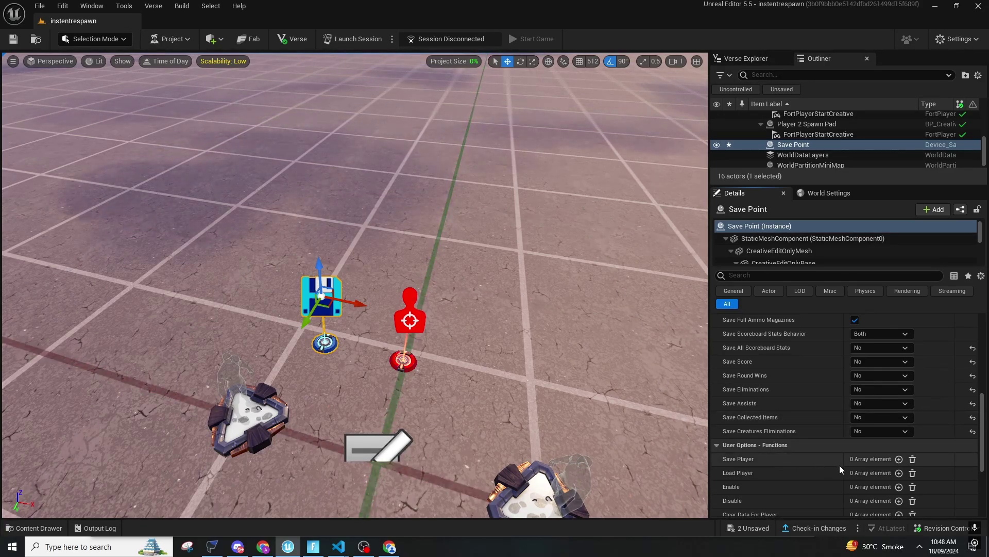
left_click(900, 472)
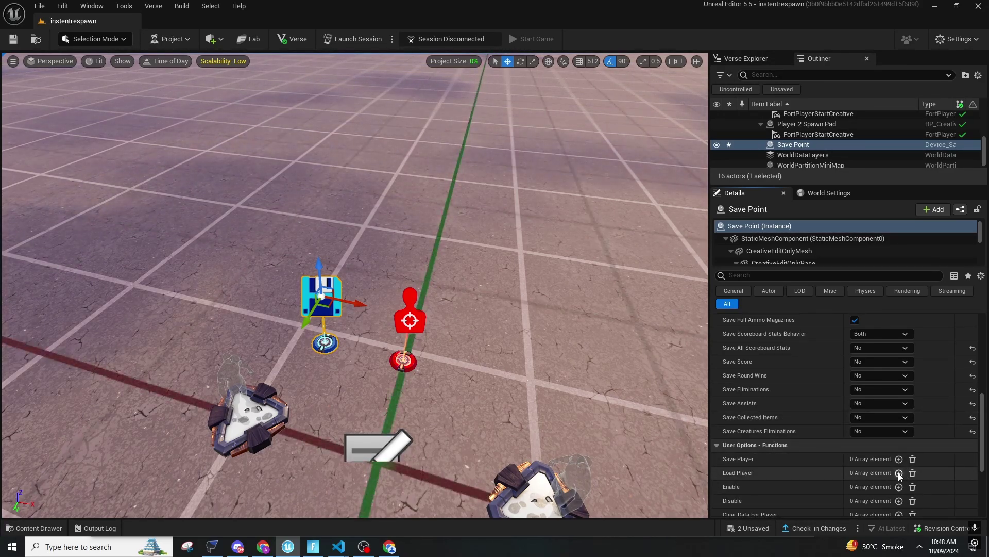
scroll(899, 474, "down", 2)
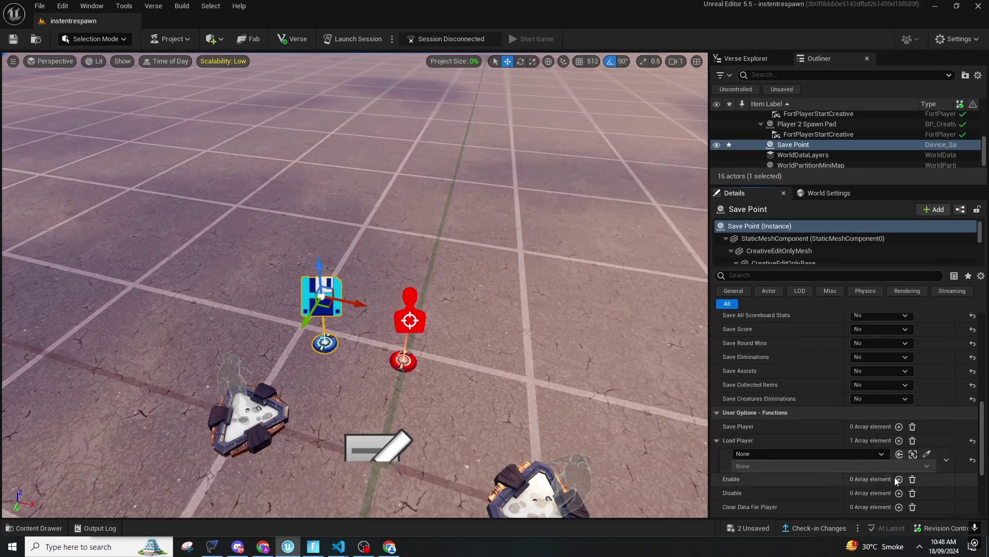
left_click(927, 454)
left_click(413, 316)
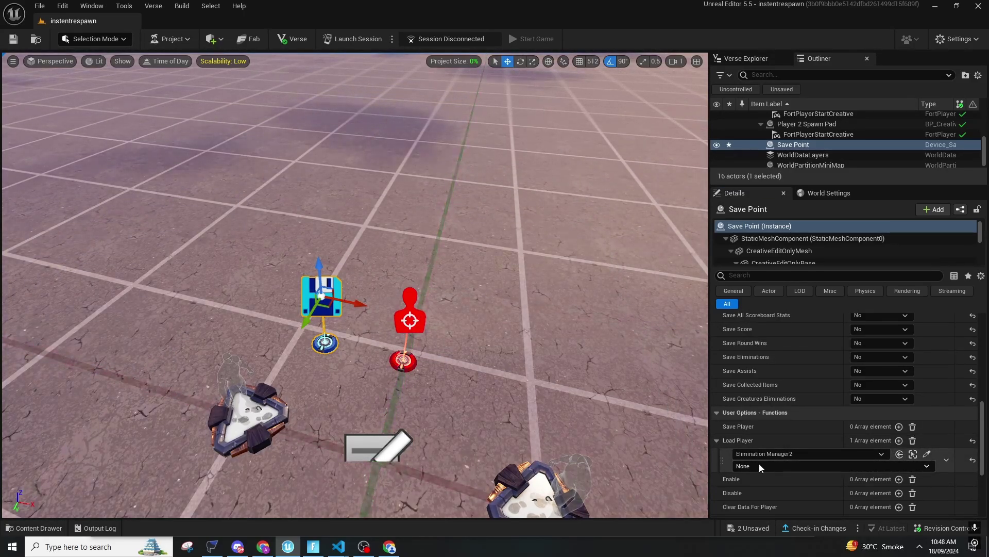
left_click(760, 465)
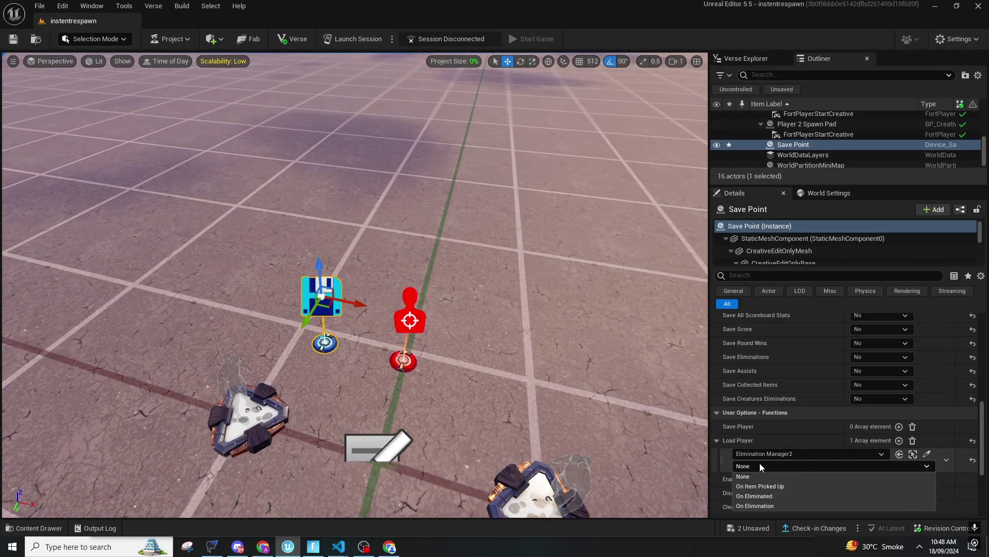
left_click(772, 506)
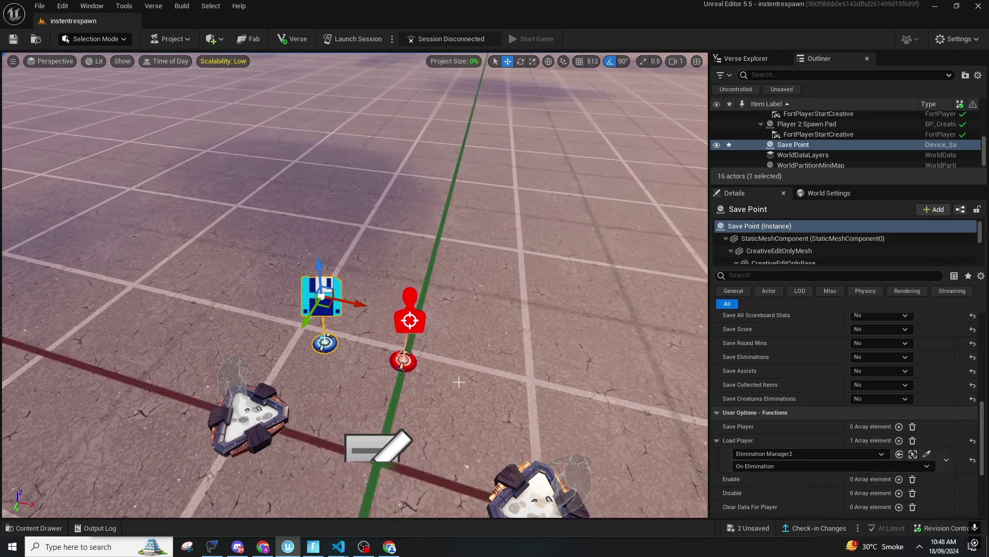
- Read the description of the Save Point's Save Full Ammo Magazines option
scroll(864, 392, "up", 3)
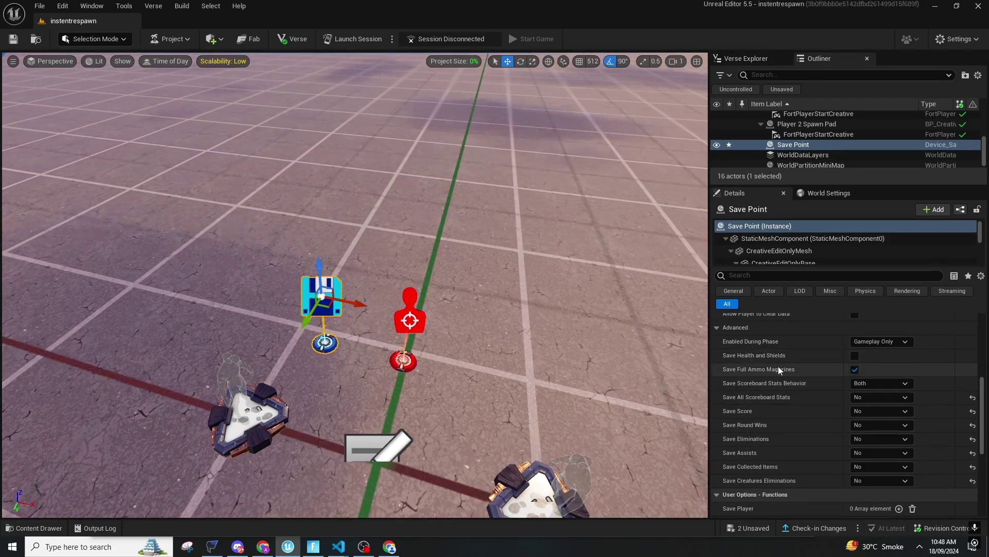
mouse_move(779, 371)
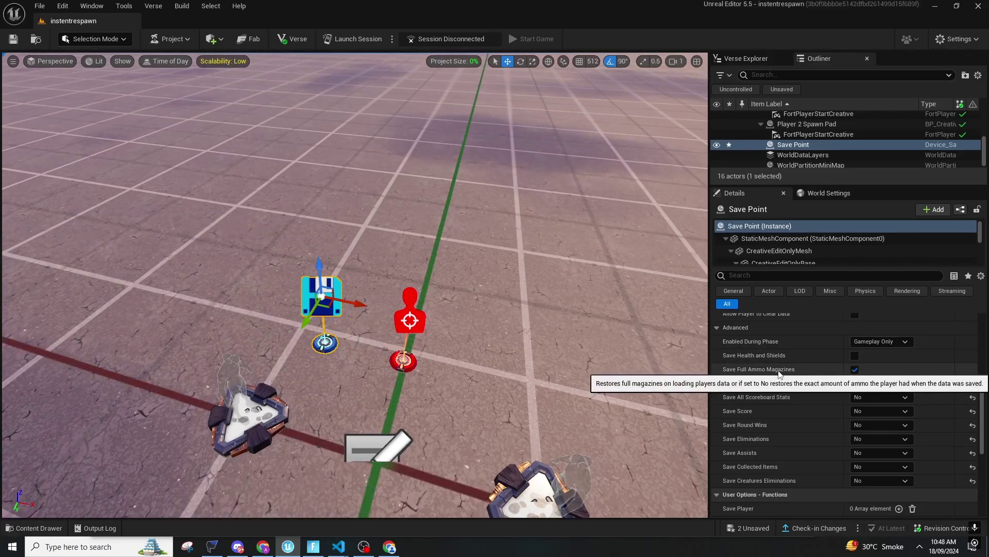
scroll(805, 436, "down", 3)
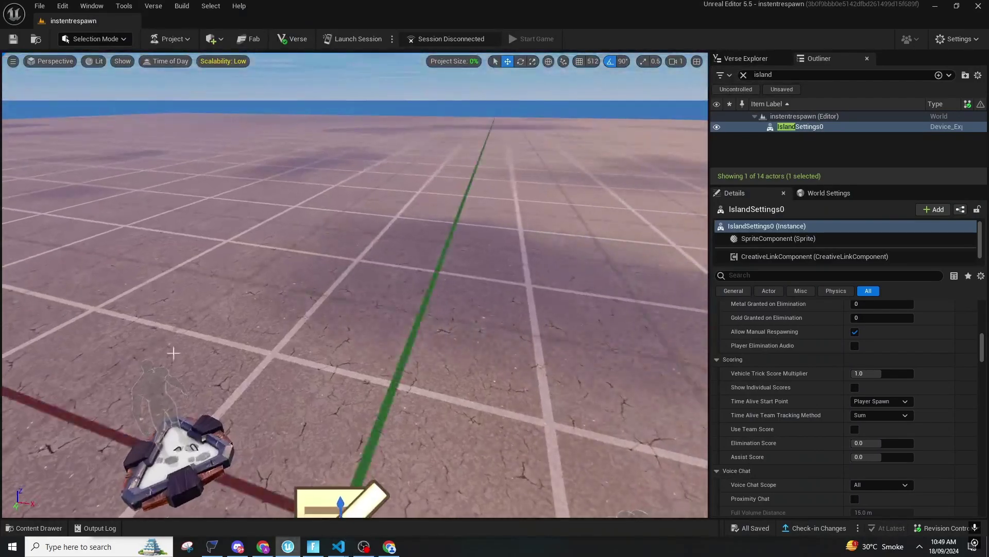
- Find the Team Settings & Inventory device by searching for "team" and place it between the two player spawn pads
left_click(553, 100)
right_click_drag(554, 100, 319, 121)
right_click_drag(535, 232, 384, 305)
key("ctrl+space")
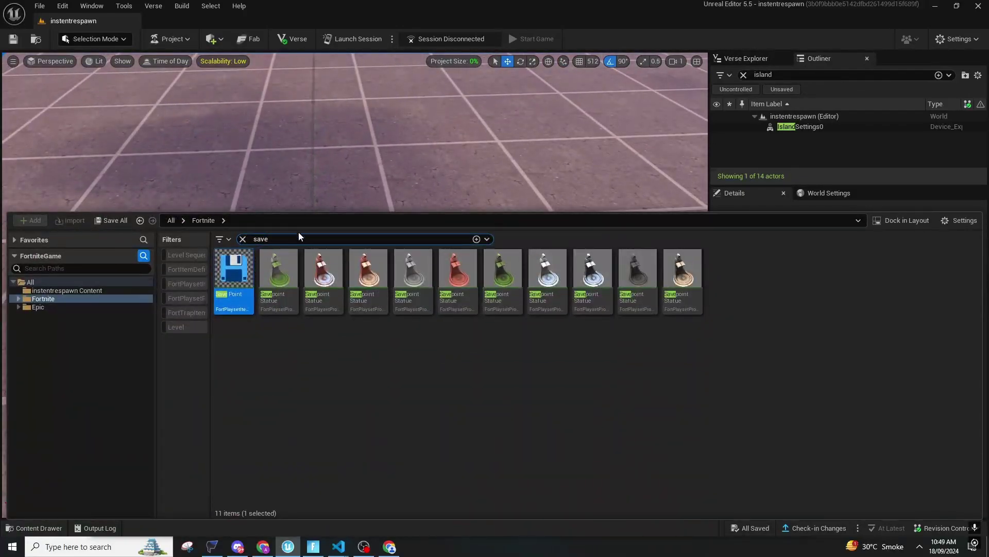
left_click_drag(299, 238, 186, 246)
type("team")
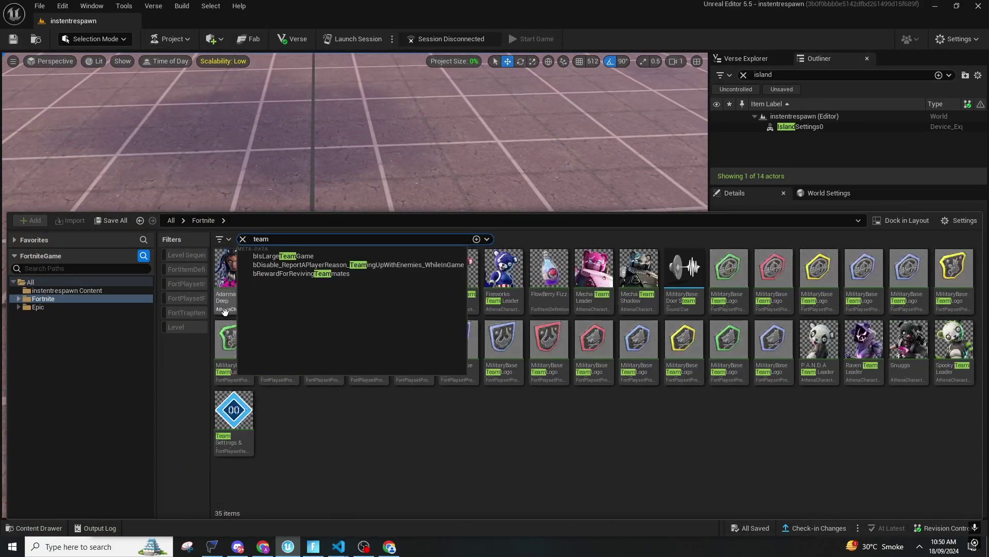
mouse_move(232, 421)
left_mouse_down()
mouse_move(310, 185)
mouse_move(304, 342)
mouse_move(293, 274)
left_mouse_up()
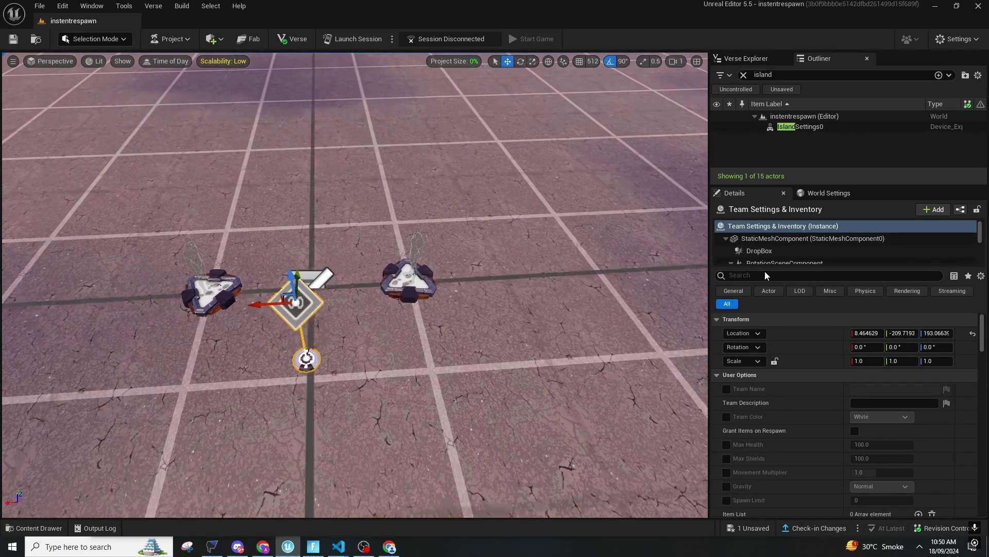
- Filter the Team Settings & Inventory device's options by "reload" and turn on Instant Reload
left_click(720, 290)
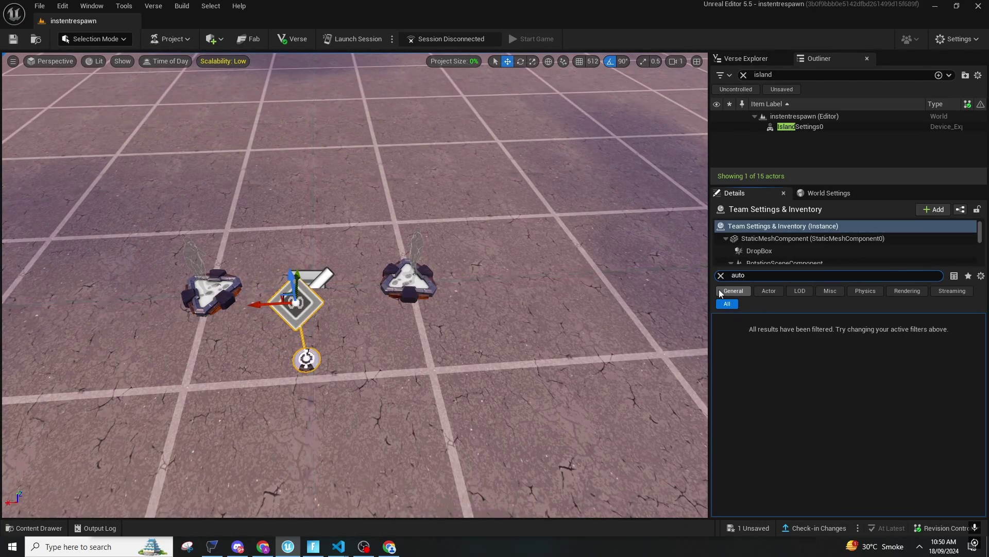
left_click(719, 289)
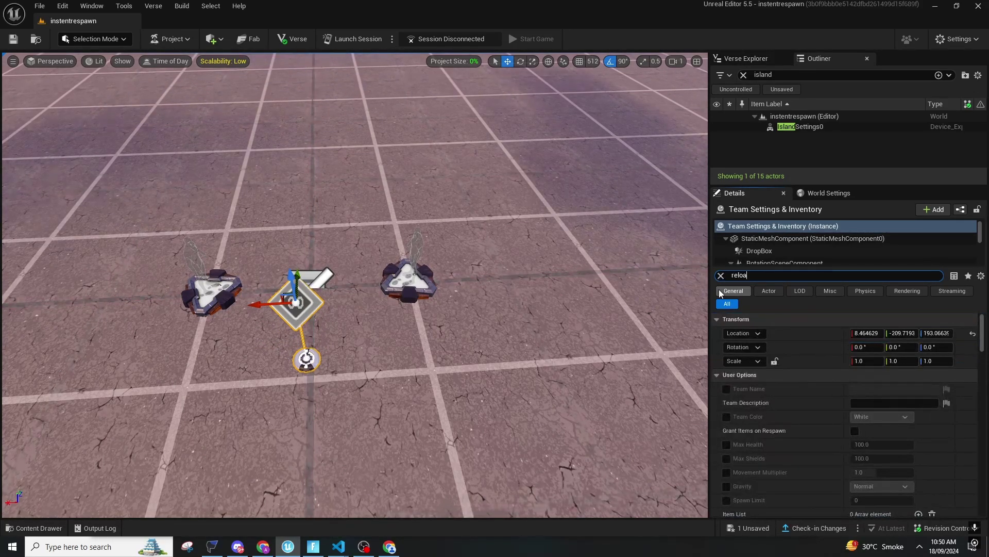
type("reload")
left_click(727, 348)
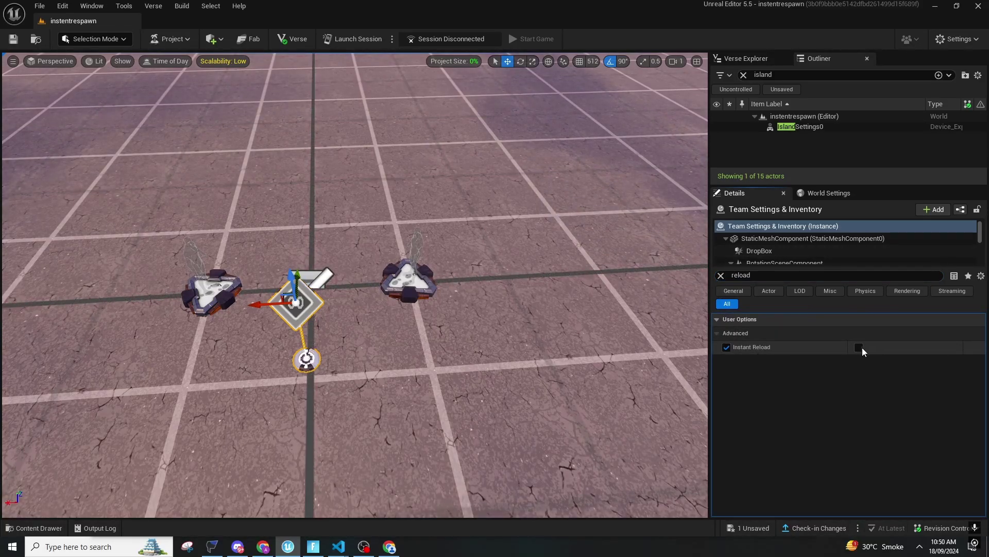
left_click(859, 347)
- Clear the option filter and set the Team Settings & Inventory device's On-Grant Behavior to Keep All
right_click_drag(541, 316, 464, 287)
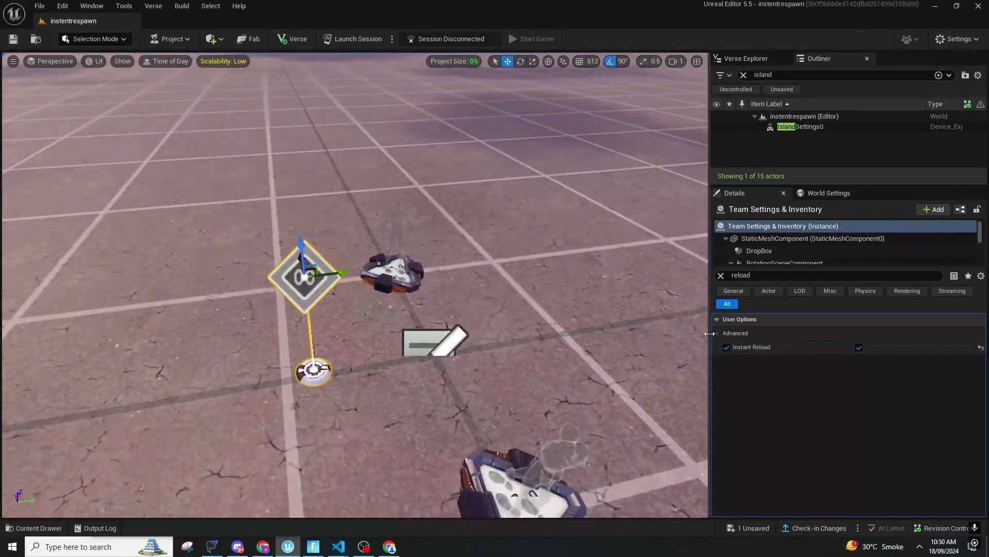
left_click_drag(766, 275, 664, 287)
key("BackSpace")
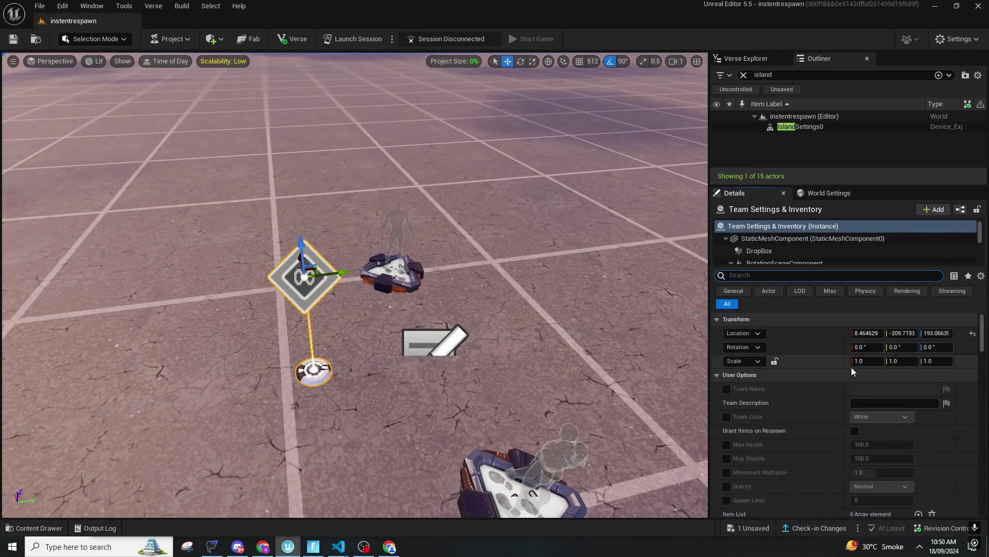
scroll(866, 392, "down", 5)
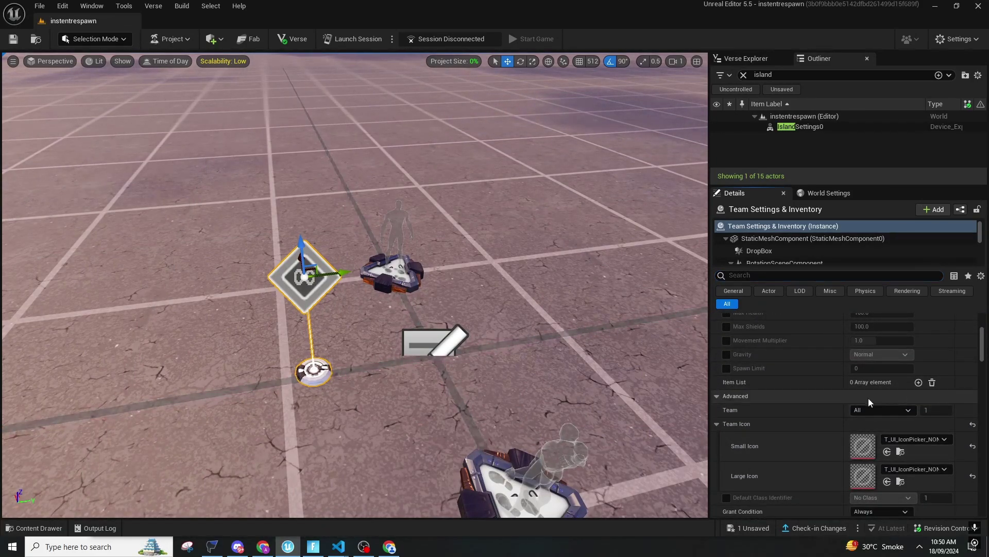
scroll(876, 420, "down", 2)
left_click(879, 459)
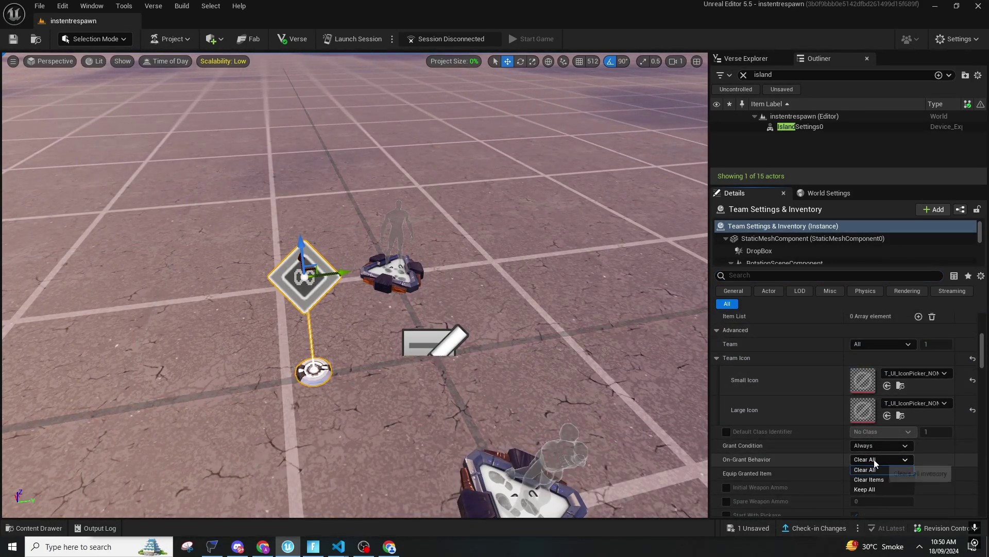
left_click(871, 493)
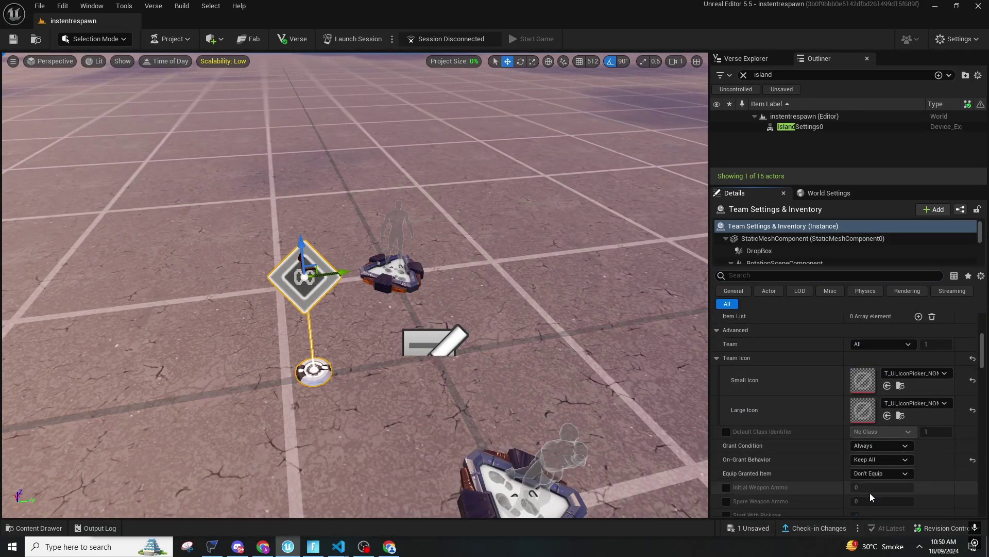
- Select the Player 2 Spawn Pad
left_click(394, 273)
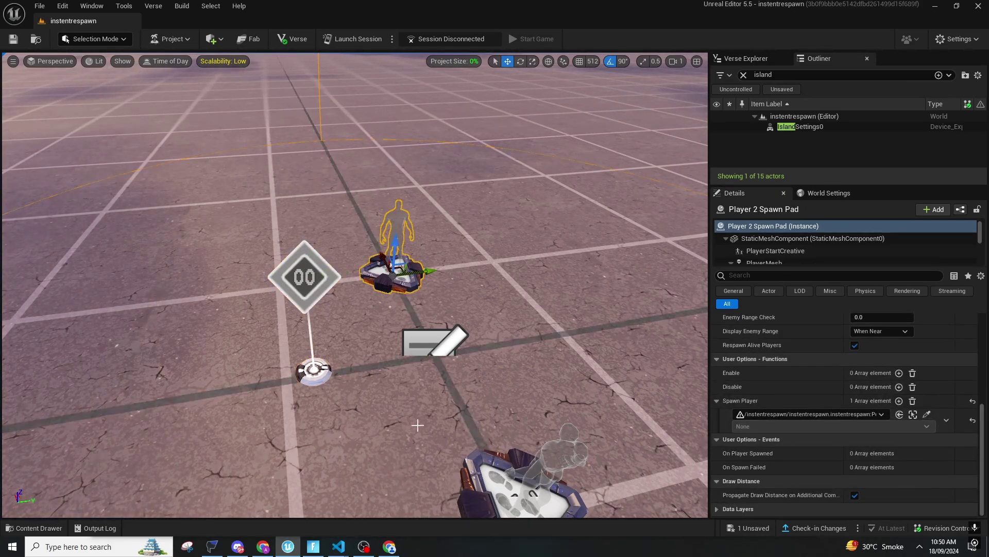